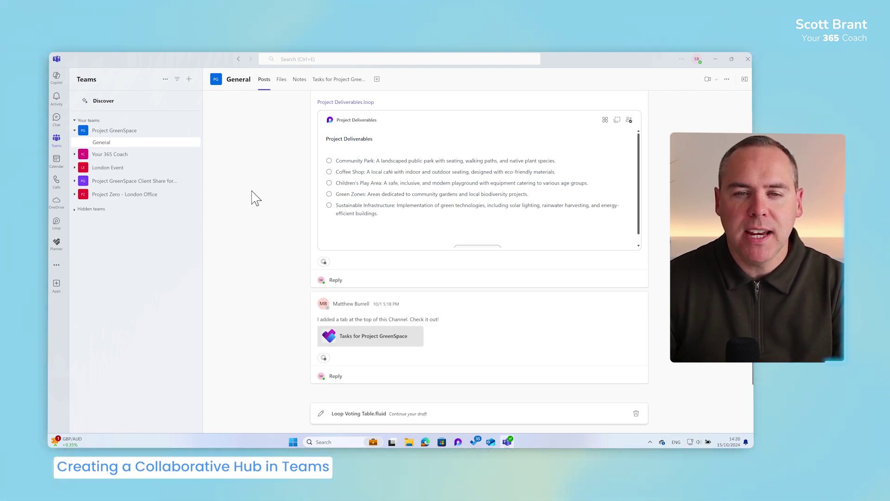
Set up a new private team named "Product Launch – Spring Collection 2025" with description "An area for our Spring Collection 2025 and to make it AWESOME!"
left_click(188, 79)
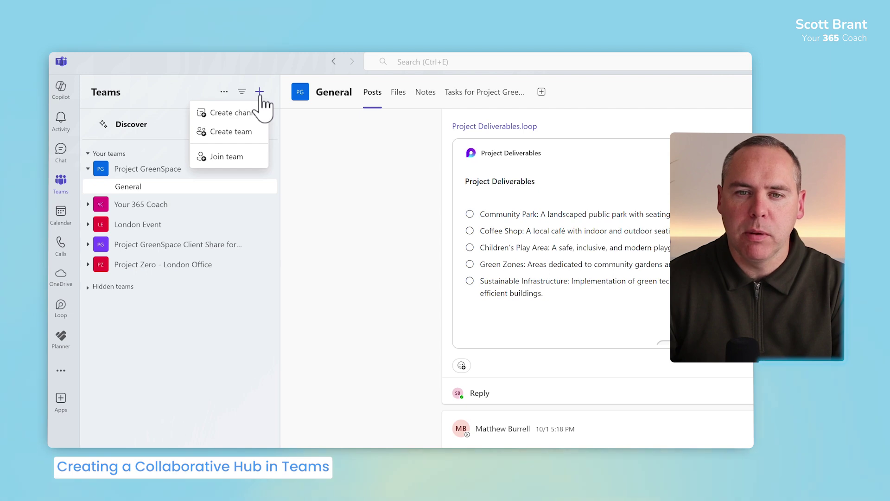
left_click(239, 131)
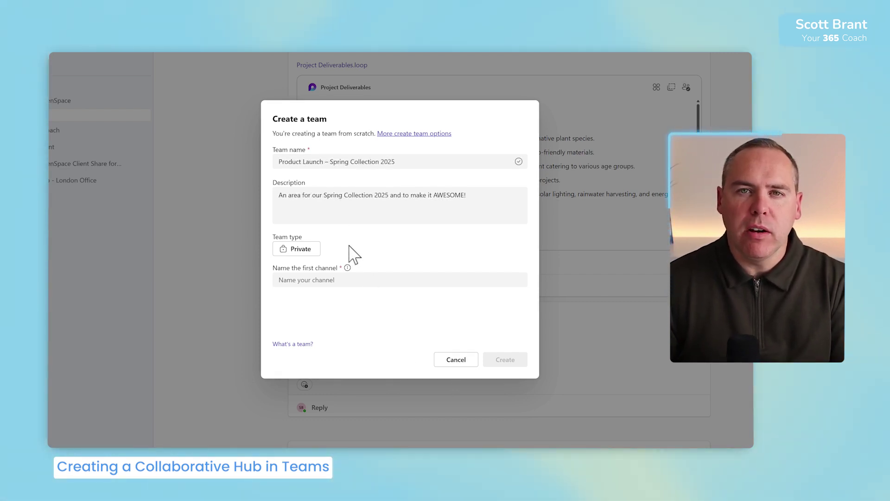
left_click(297, 251)
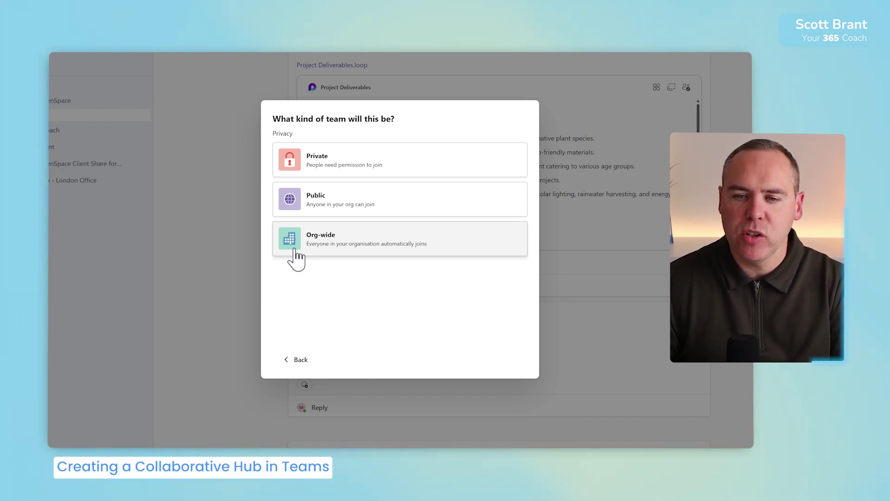
left_click(322, 175)
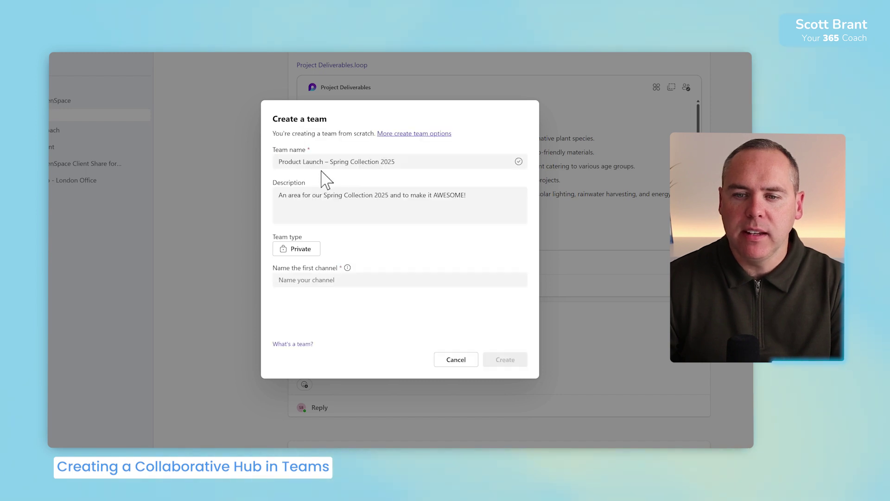
Name the new team's first channel "General Discussions" and create the team
left_click(330, 280)
type("General Discussions")
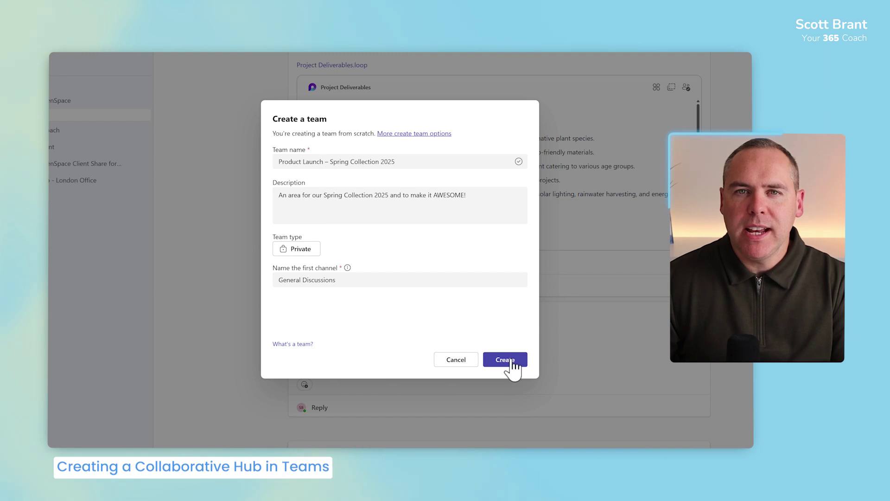
left_click(505, 360)
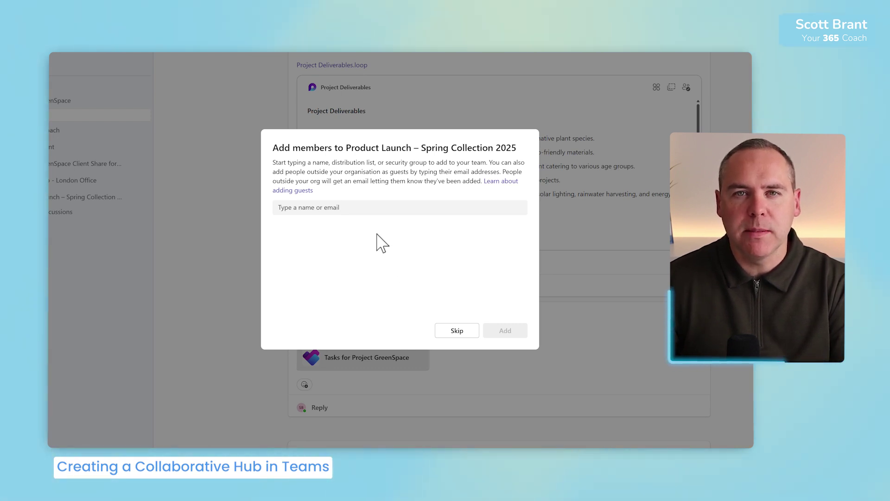
Add three colleagues to the new team, giving the first one the Owner role and leaving the others as Member
left_click(365, 207)
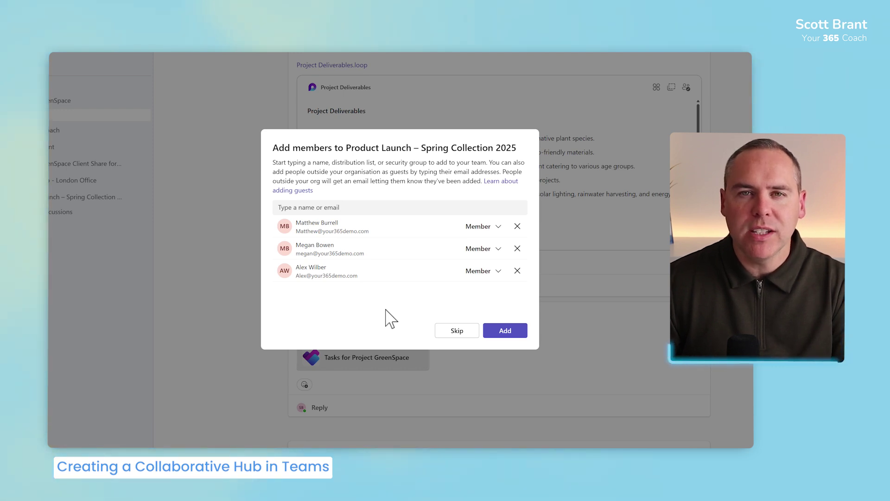
left_click(500, 228)
left_click(477, 252)
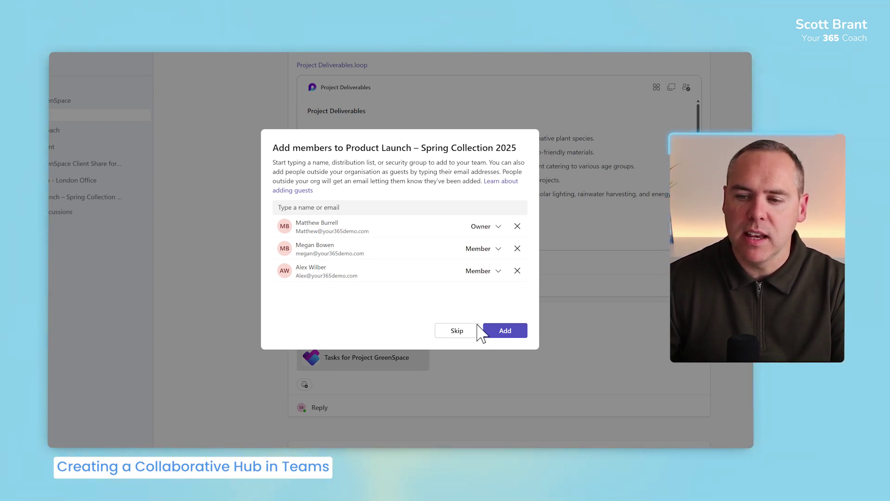
left_click(506, 332)
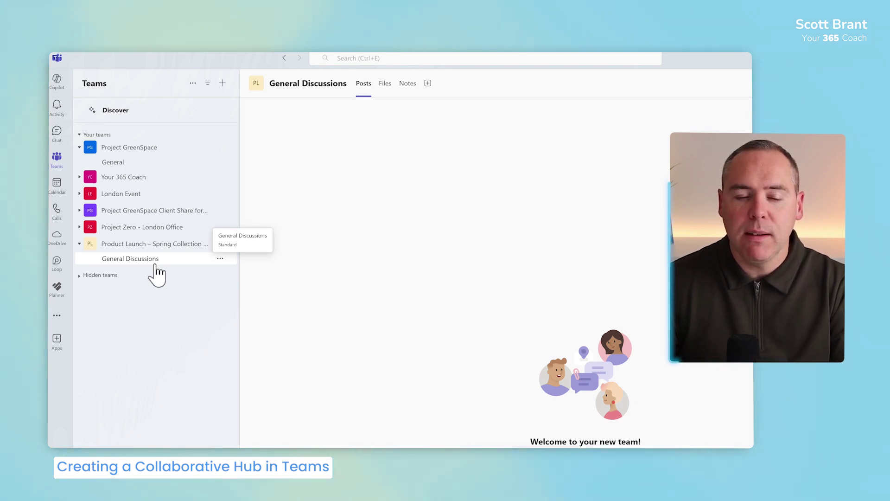
Add a channel of the Standard type to the Product Launch – Spring Collection 2025 team
left_click(221, 245)
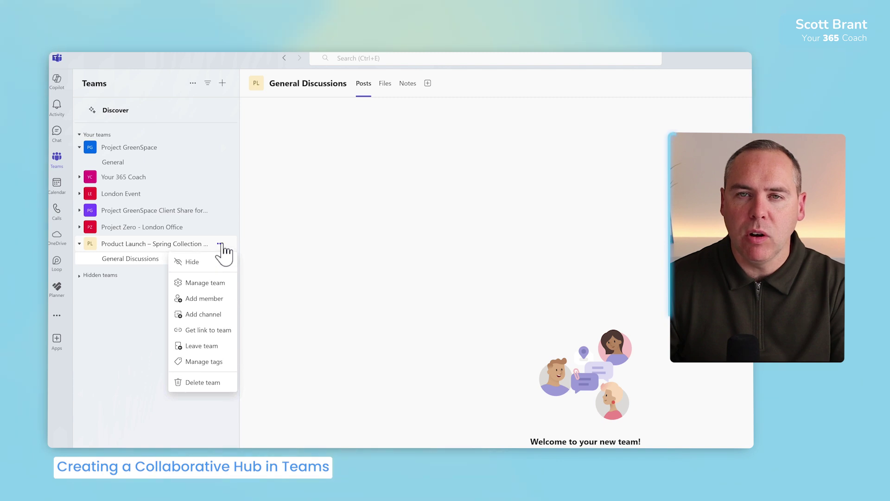
left_click(208, 314)
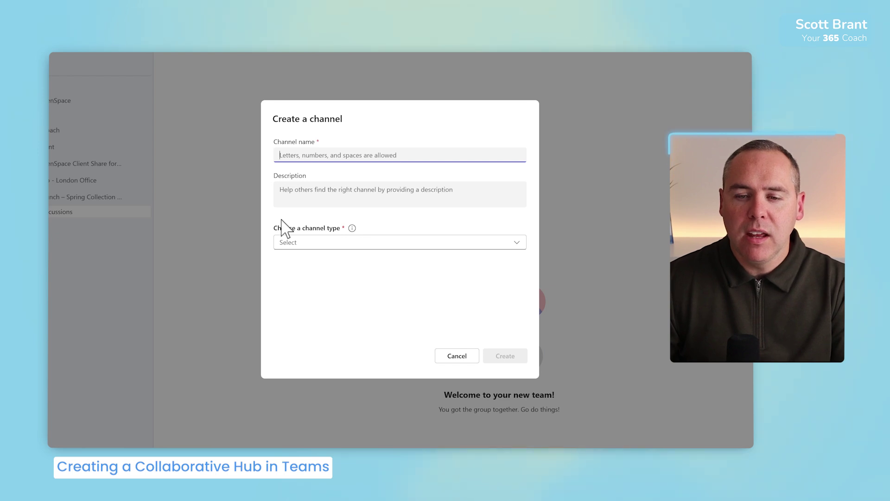
left_click(304, 243)
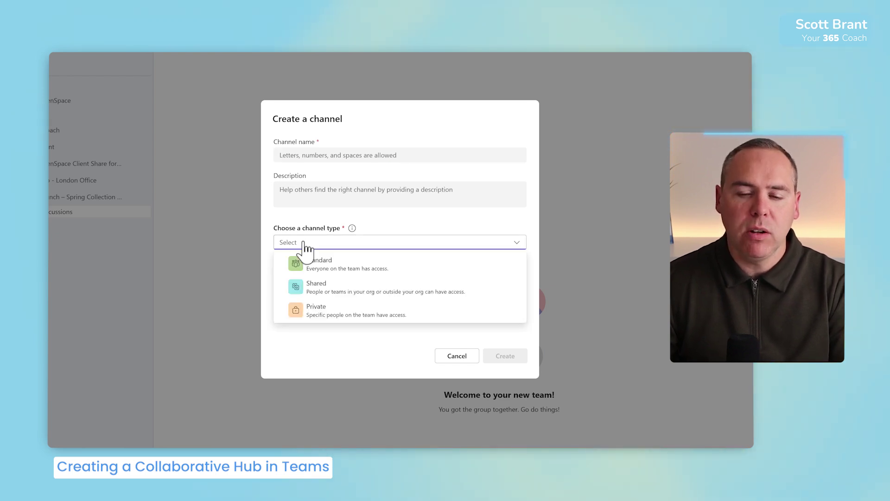
left_click(334, 271)
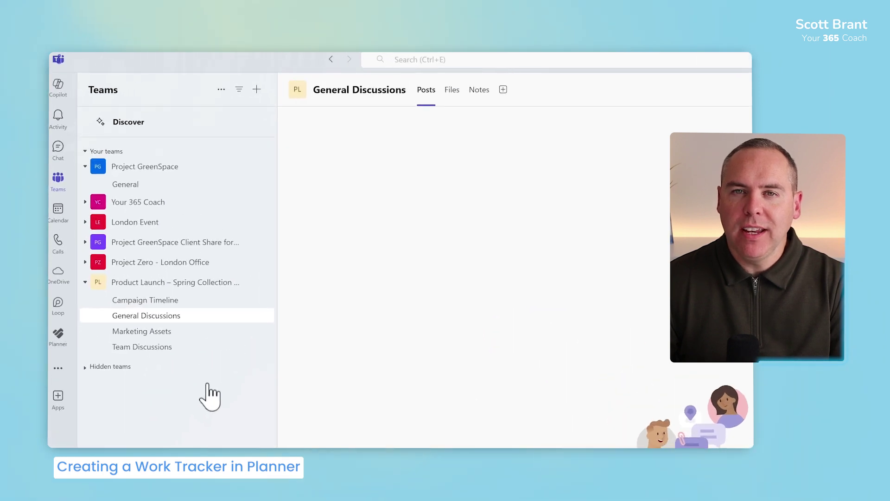
Look through the Product Launch team's channels and open the post editor in Campaign Timeline
left_click(177, 347)
left_click(178, 331)
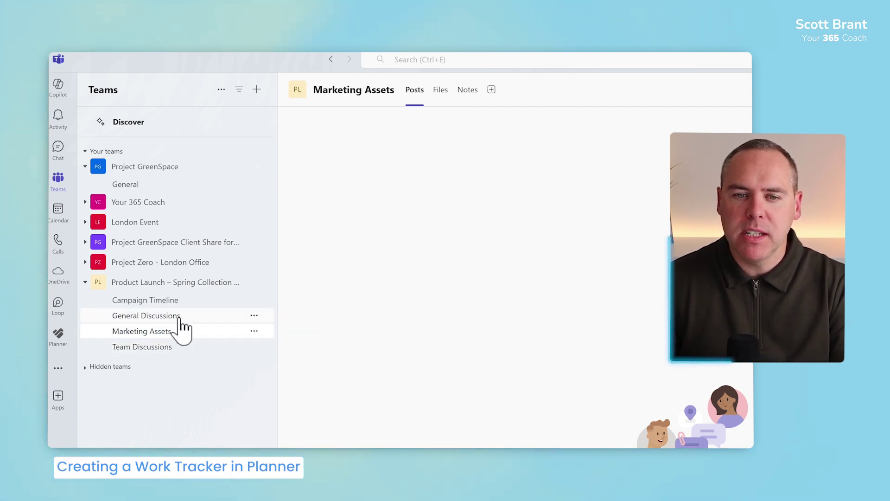
left_click(179, 316)
left_click(180, 302)
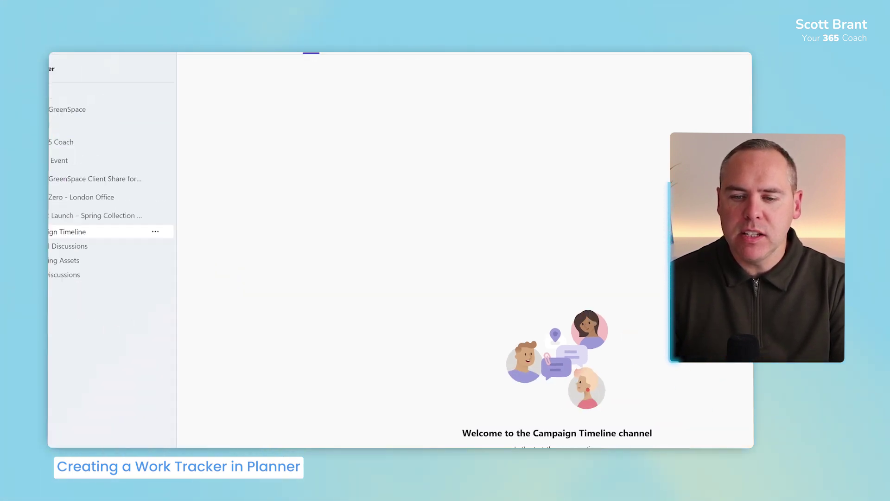
left_click(233, 412)
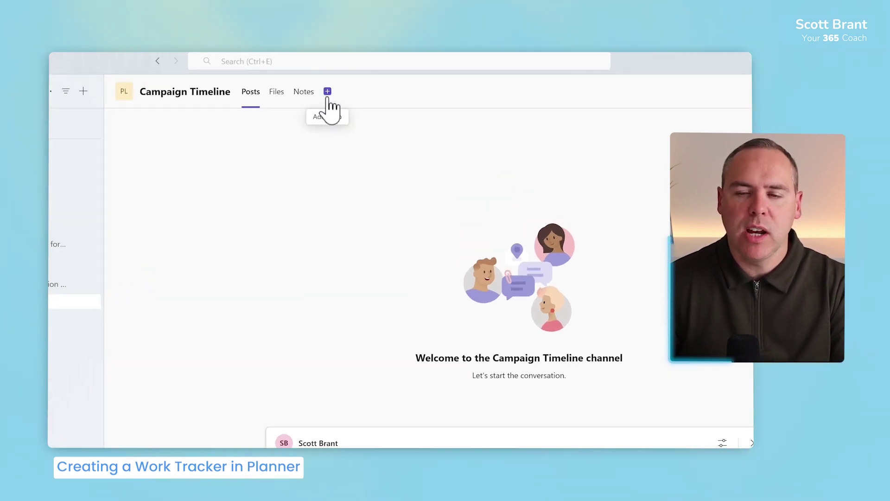
Add a Planner tab to the Campaign Timeline channel with a new plan named "Spring Collection 2025 Campaign", without announcing it in the channel
left_click(328, 95)
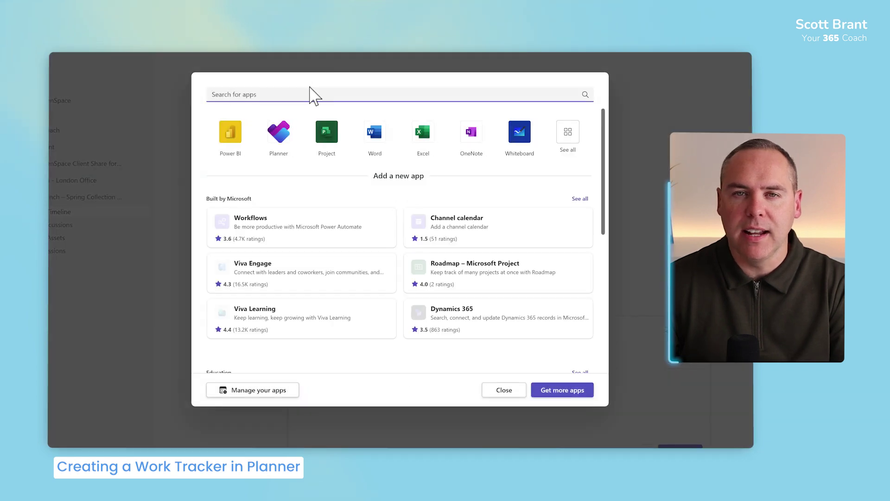
left_click(281, 133)
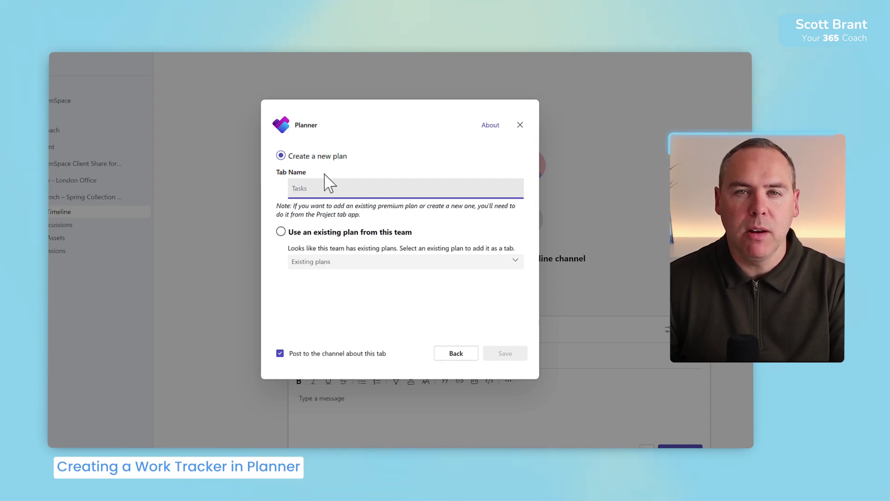
type("Spring Collection 2025 Campaign")
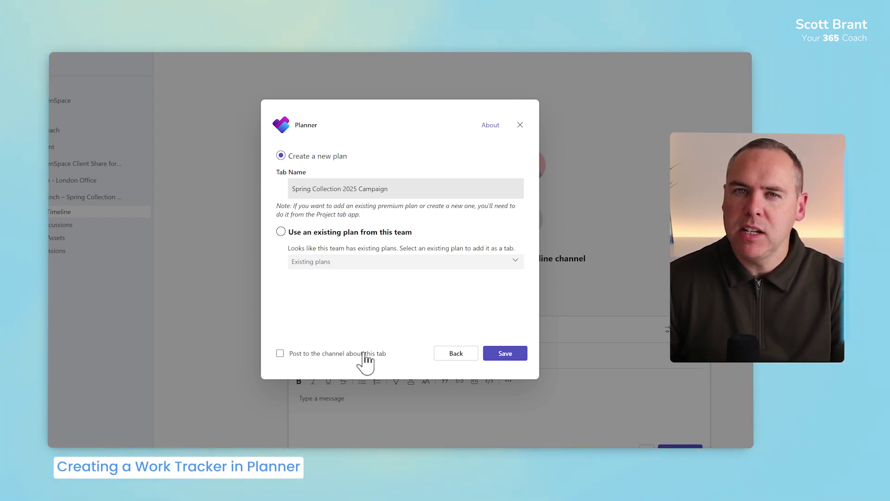
left_click(506, 354)
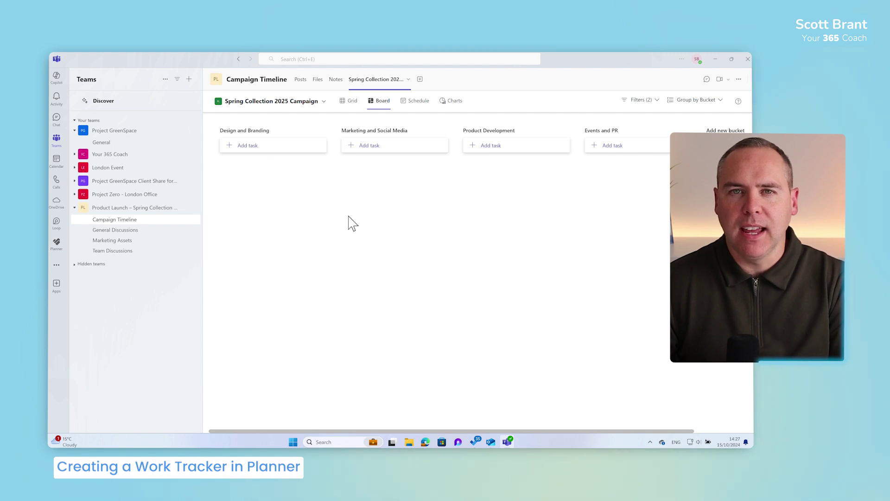
Add the task "Create a logo for the Spring Collection" to the Design and Branding bucket, due 25/10 and assigned to a team member
left_click(247, 147)
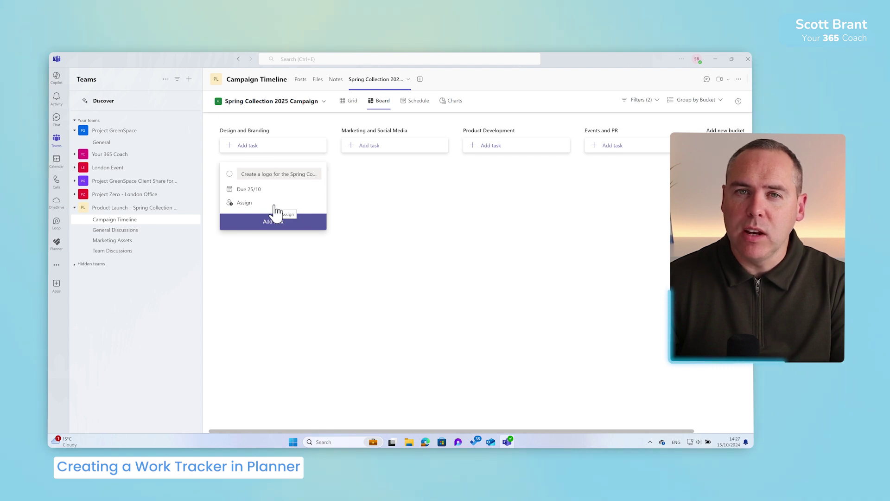
left_click(244, 206)
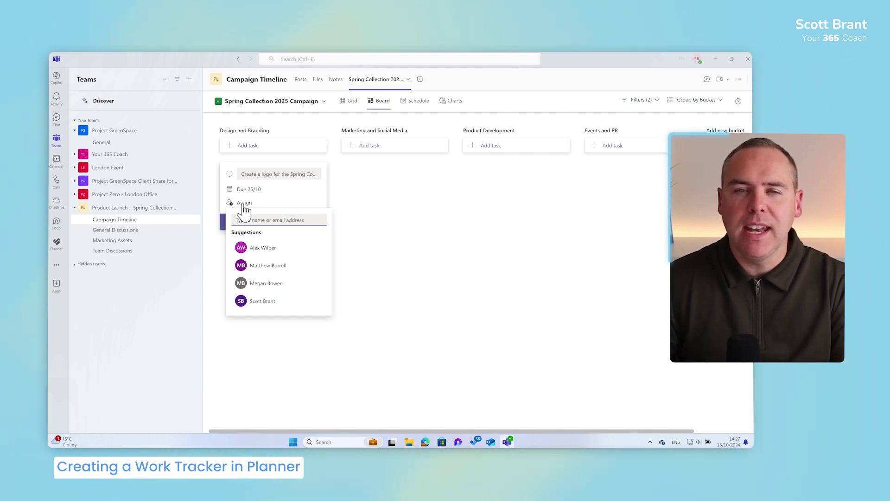
left_click(262, 248)
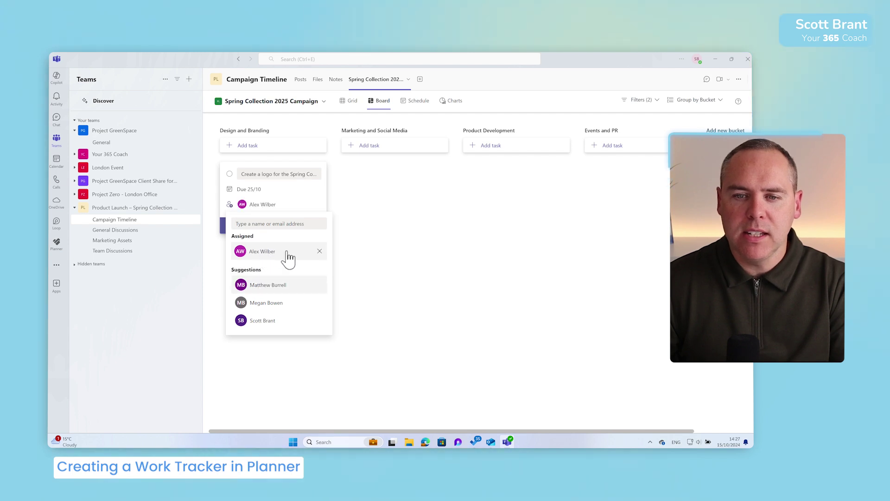
left_click(361, 235)
left_click(299, 234)
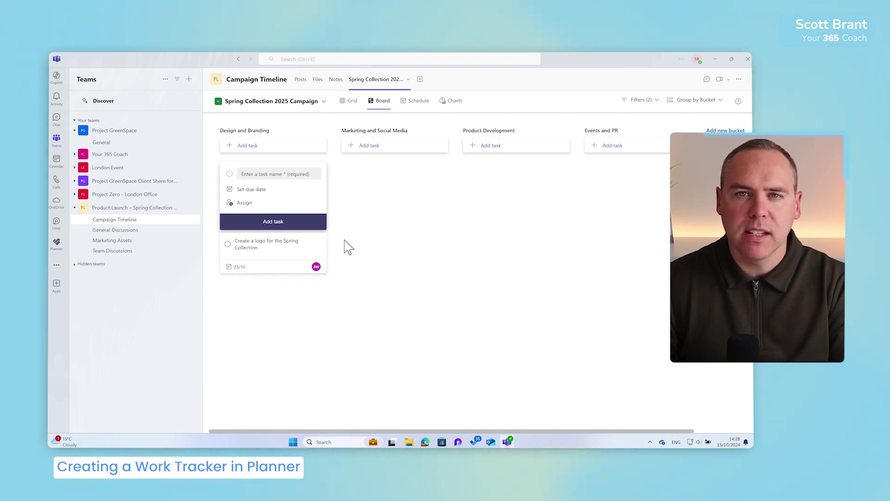
left_click(345, 247)
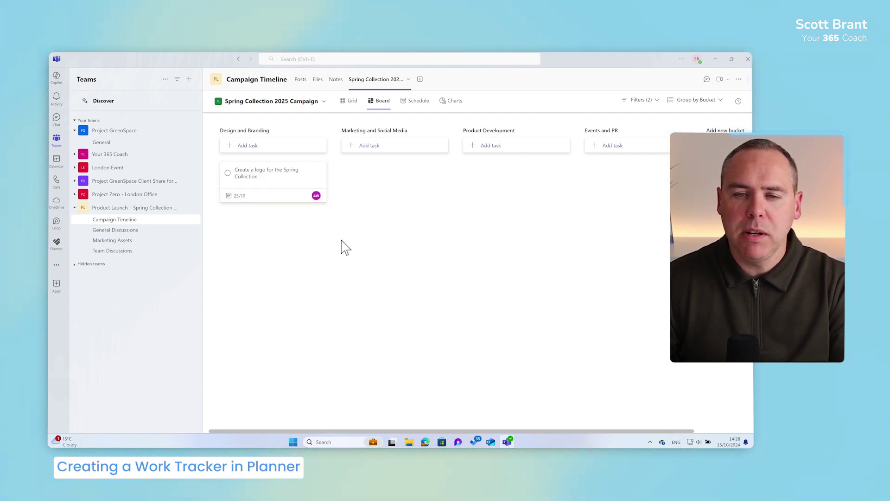
Examine the logo task's details, including its progress, priority, dates, notes, checklist, attachments and comments
left_click(271, 185)
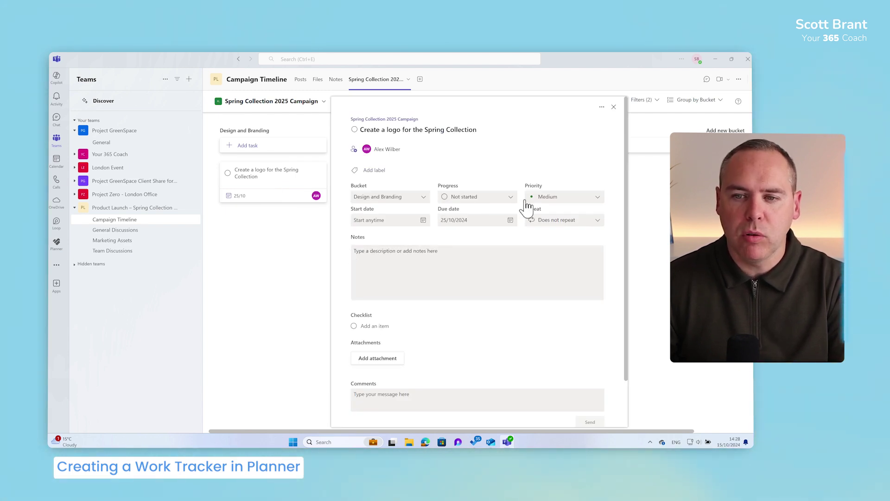
scroll(407, 264, "down", 2)
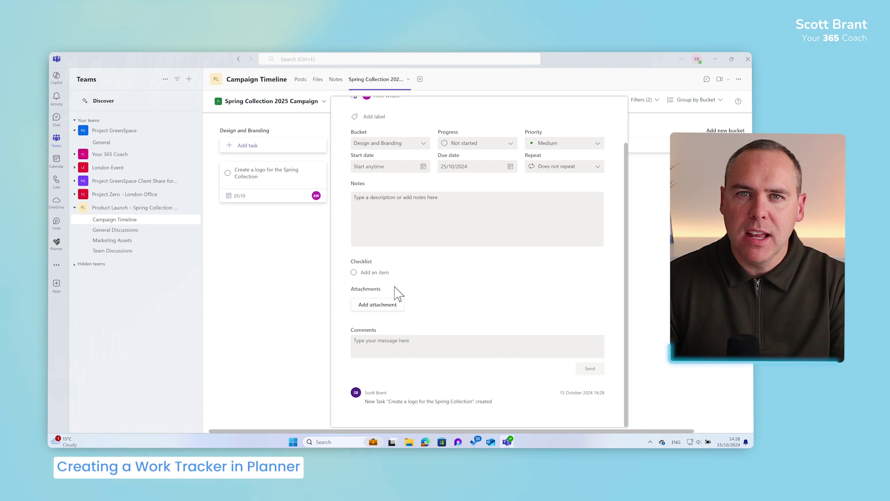
scroll(398, 288, "up", 3)
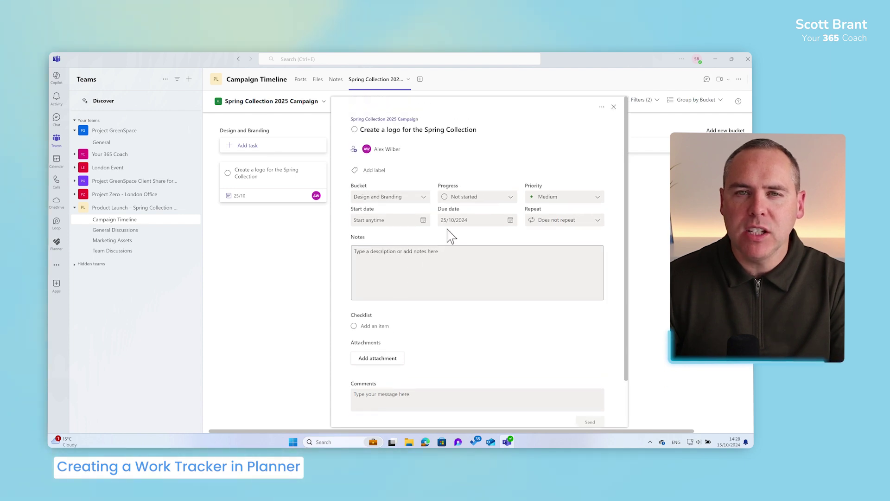
left_click(614, 107)
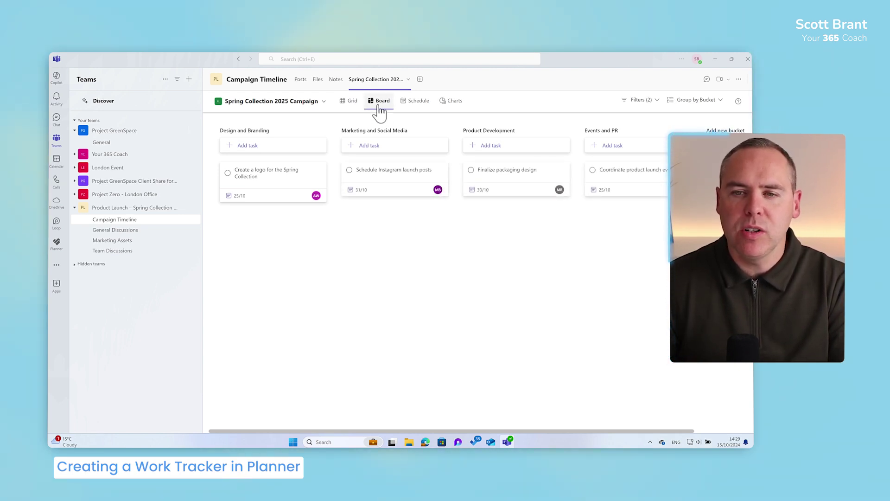
Review the campaign plan in the Grid, Schedule and Charts views and return to the Board view
left_click(351, 103)
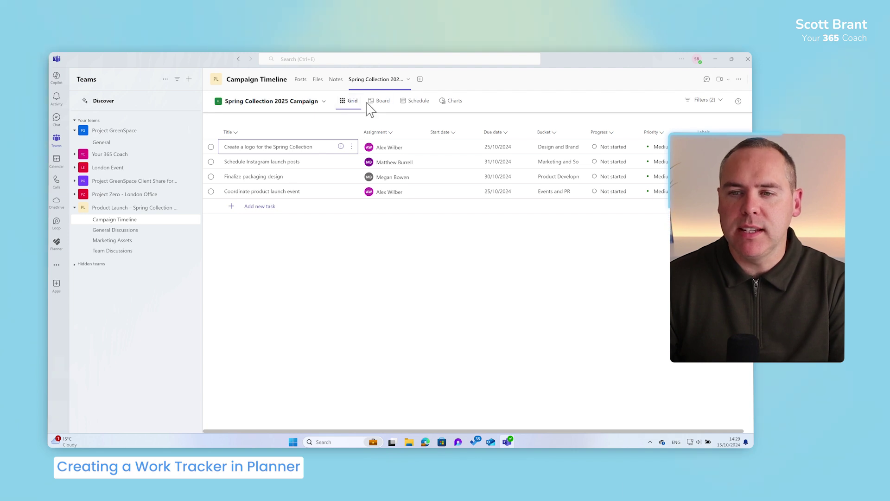
left_click(411, 106)
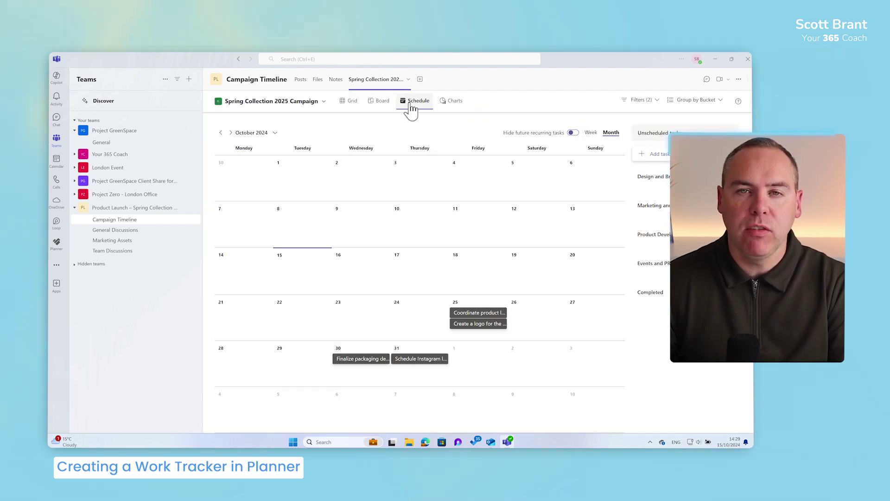
left_click(458, 106)
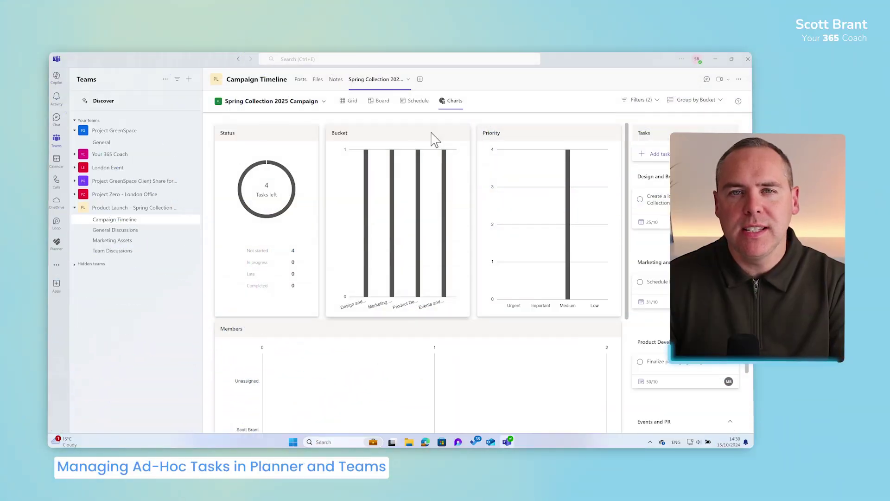
left_click(374, 102)
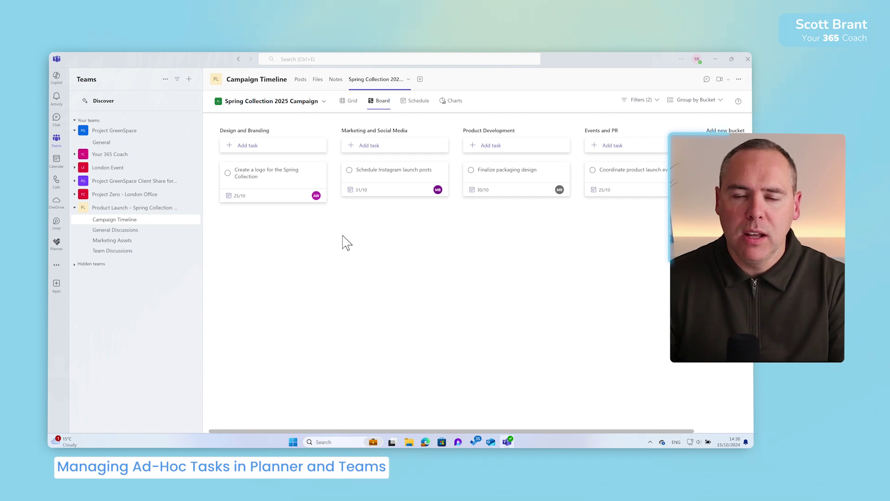
Post "We need to schedule the marketing photoshoot for next week. Can someone take care of this?" in the Campaign Timeline channel
left_click(300, 80)
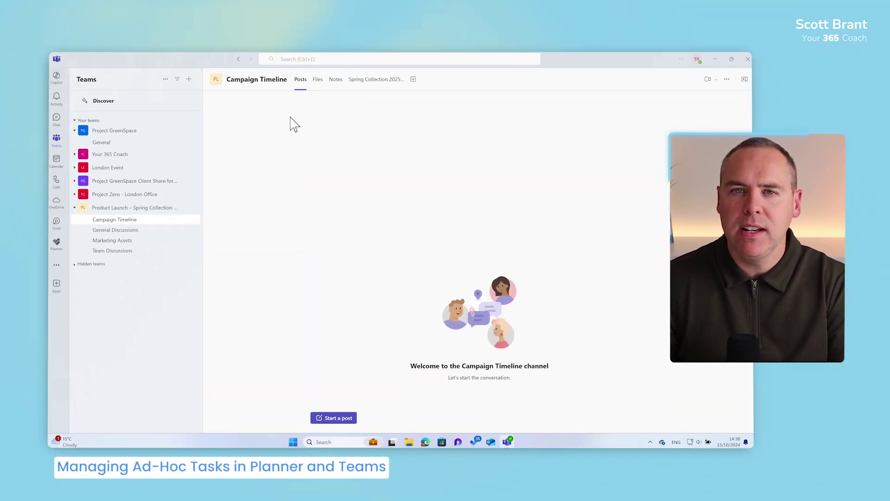
left_click(334, 417)
left_click(350, 372)
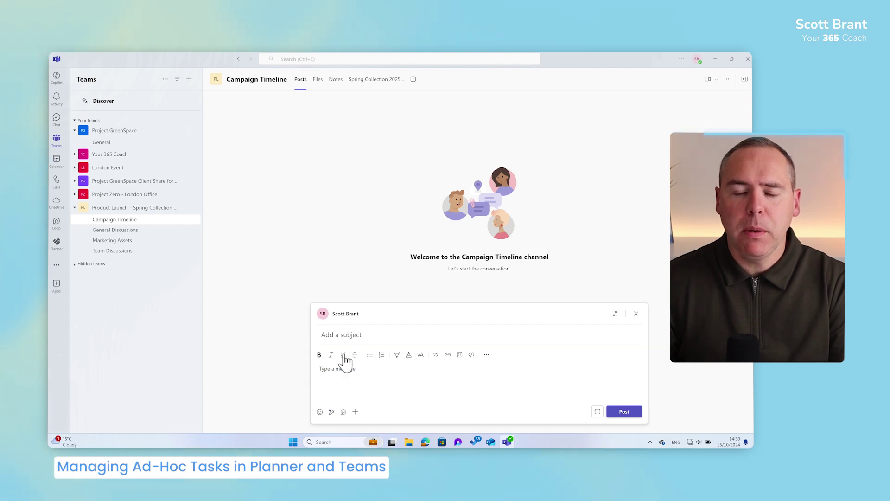
type("We need to schedule the marketing photoshoot for next week. Can someone take care of this?")
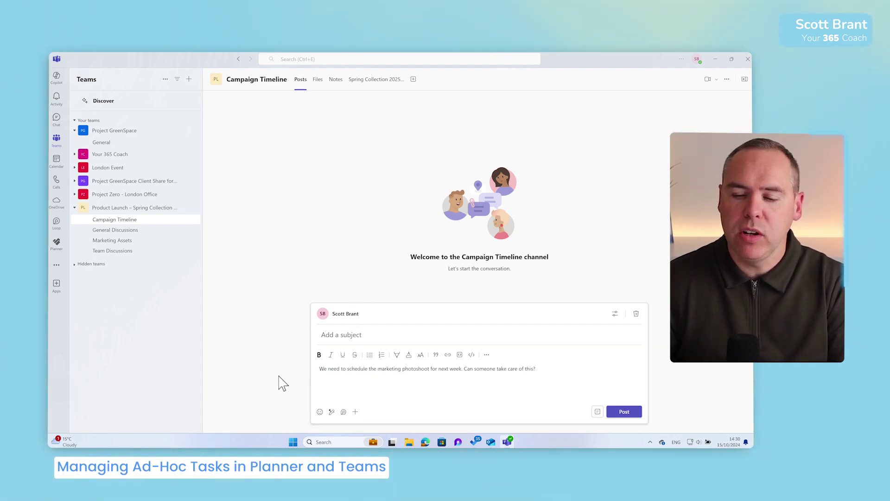
left_click(625, 412)
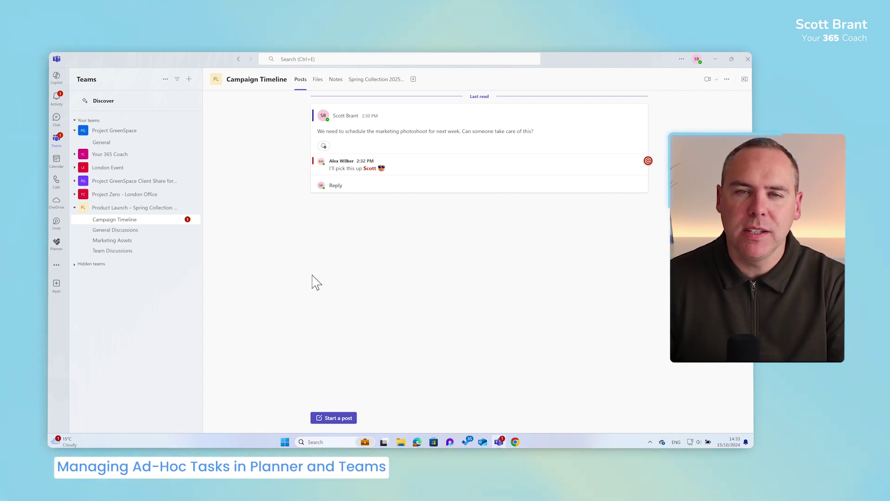
Start a Planner task from the photoshoot post, placing it in the Spring Collection 2025 plan's Events and PR bucket
mouse_move(642, 156)
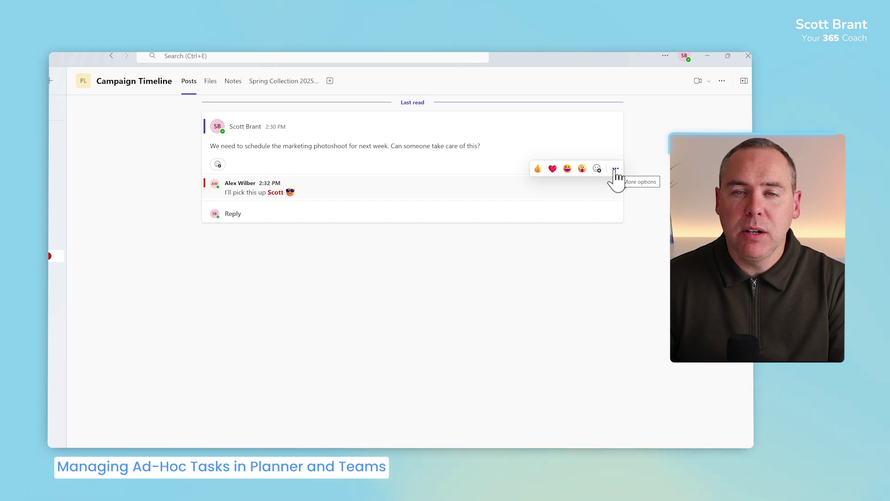
left_click(616, 171)
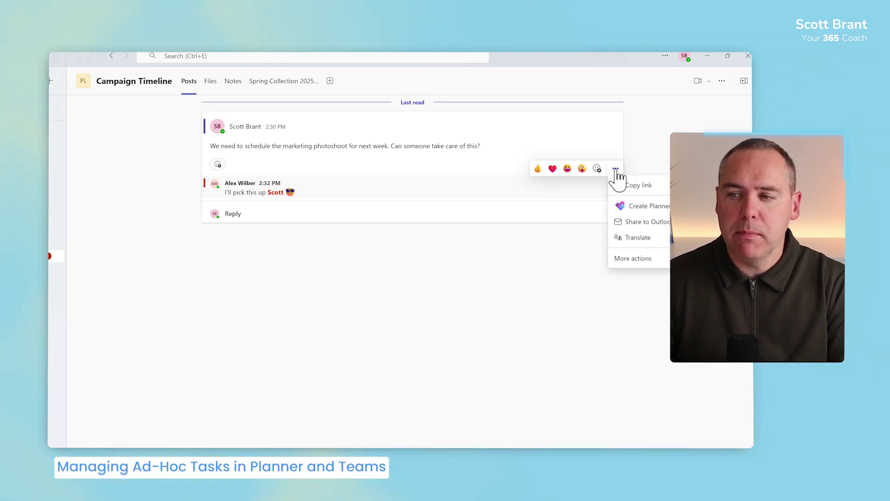
left_click(663, 184)
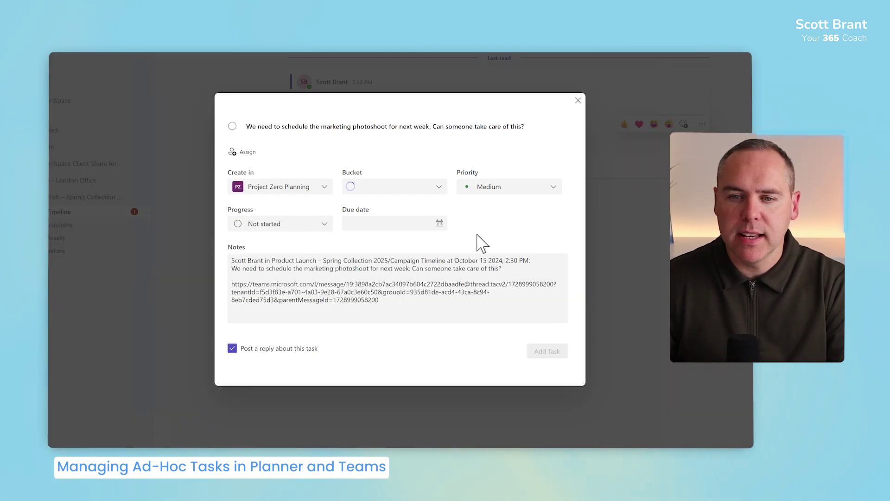
left_click(325, 188)
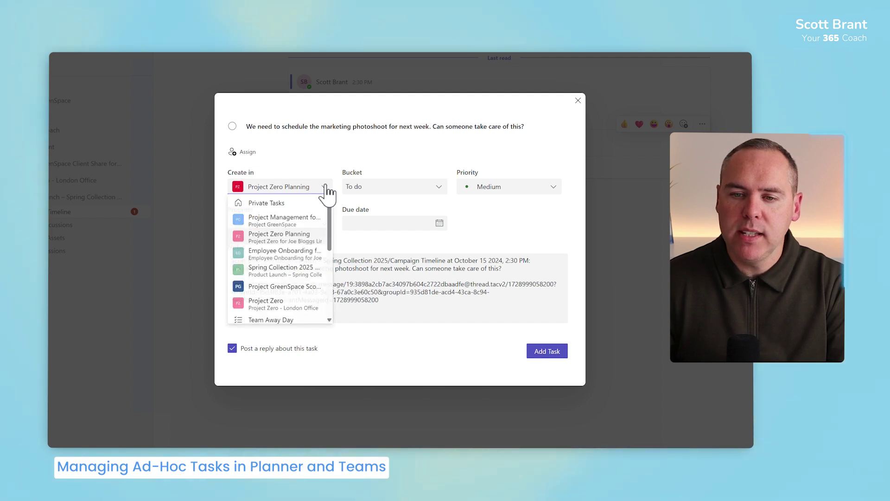
left_click(283, 271)
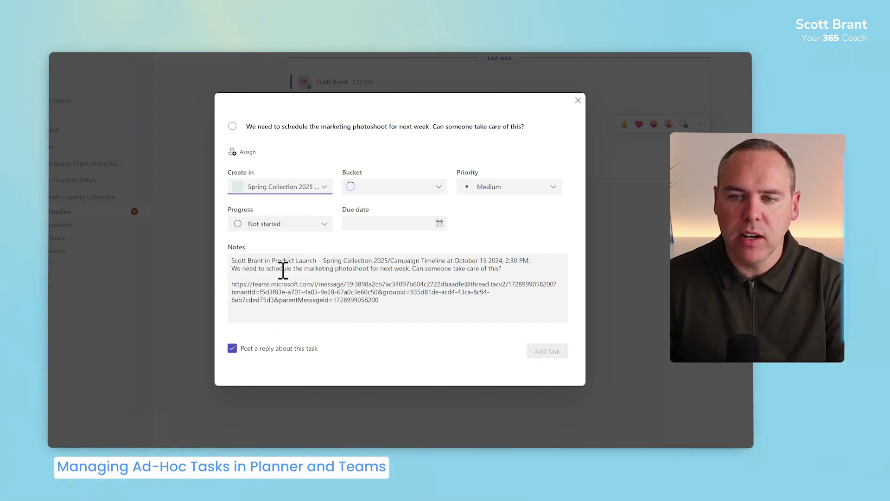
left_click(436, 190)
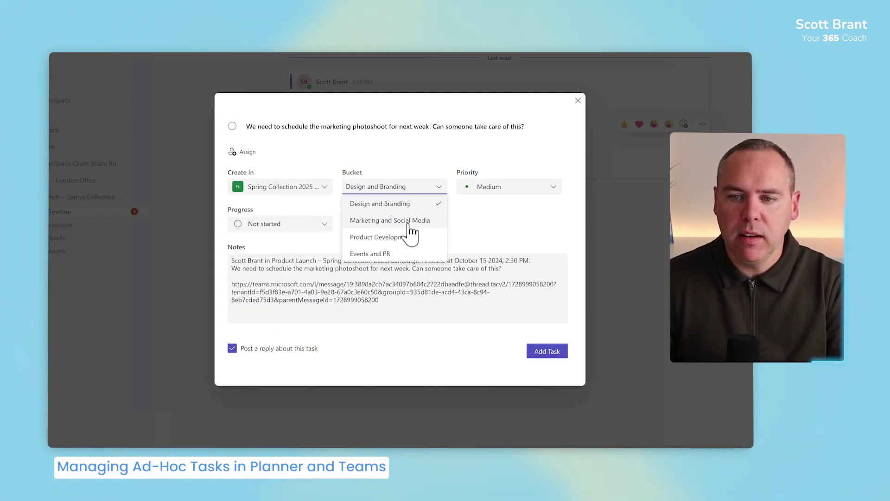
left_click(399, 254)
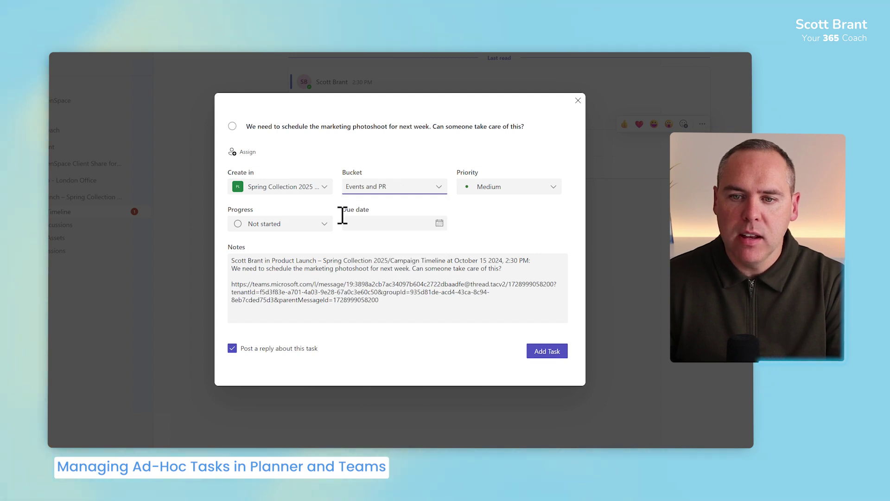
Assign the photoshoot task to the team member who volunteered, set its due date to 18/10/2024 and add it
left_click(245, 160)
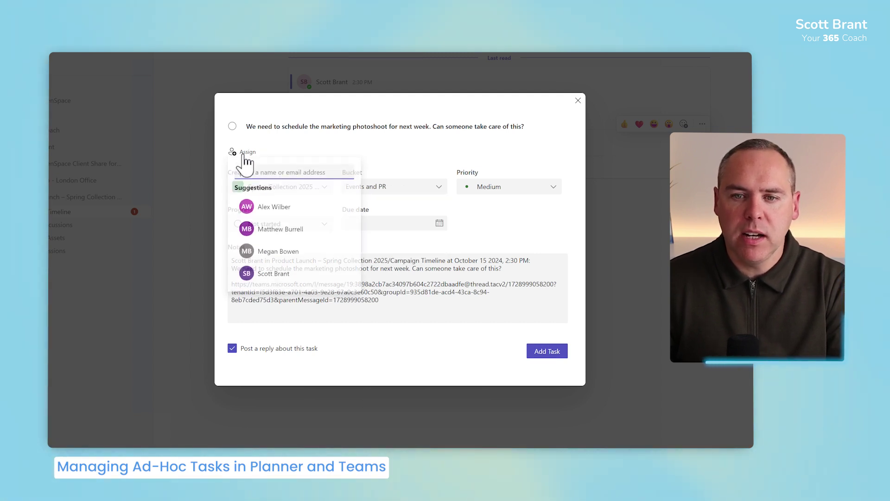
left_click(274, 209)
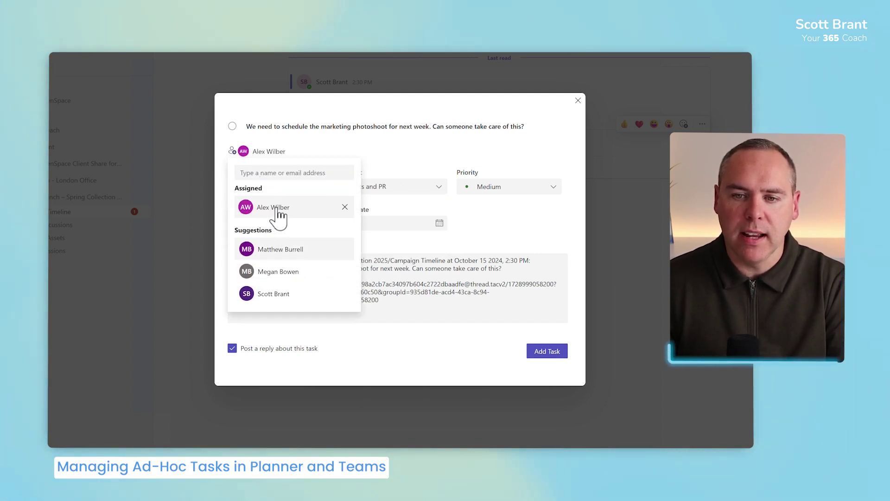
left_click(511, 235)
left_click(440, 223)
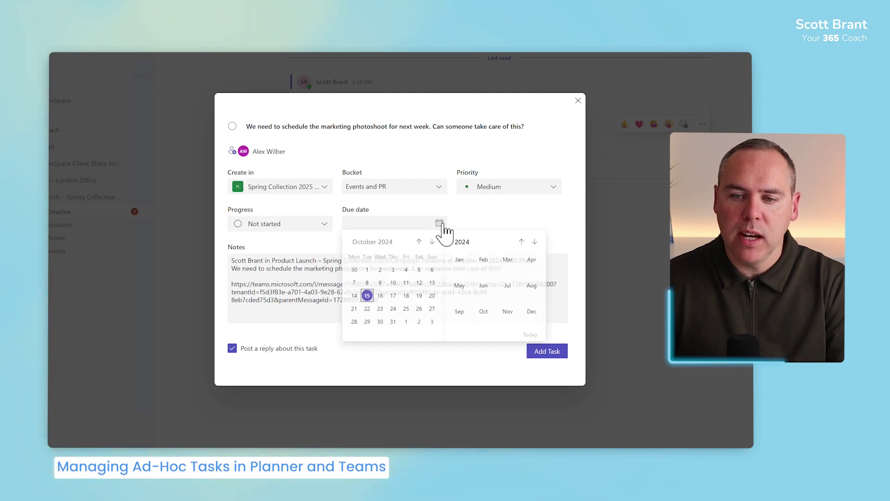
left_click(406, 297)
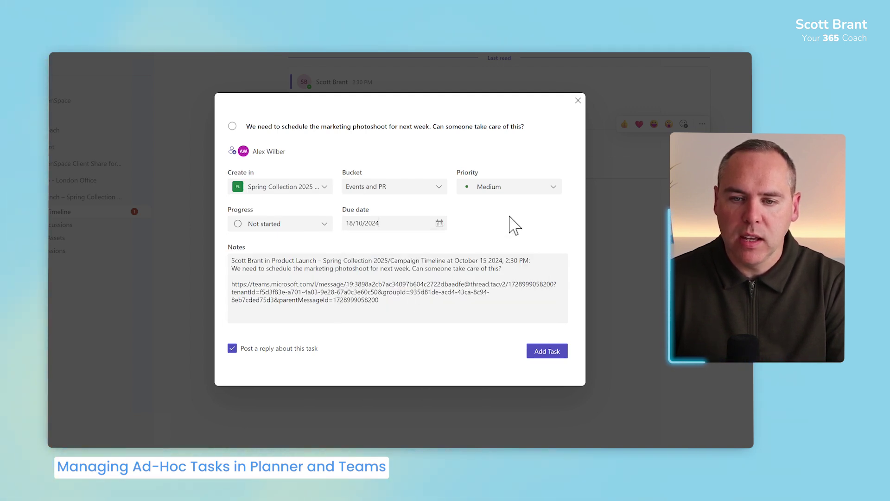
left_click(555, 362)
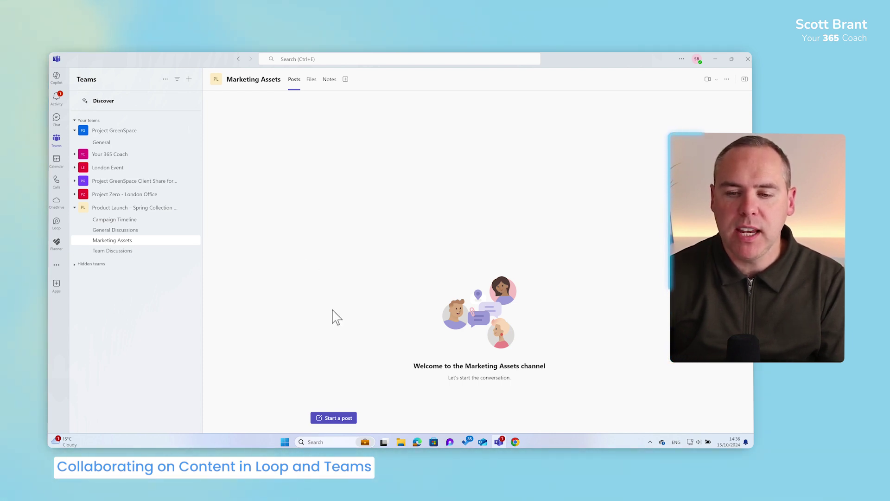
Draft a Marketing Assets post asking the team to review a Loop paragraph titled "Spring Collection 2025 Marketing Statement" with the statement and key points
left_click(343, 421)
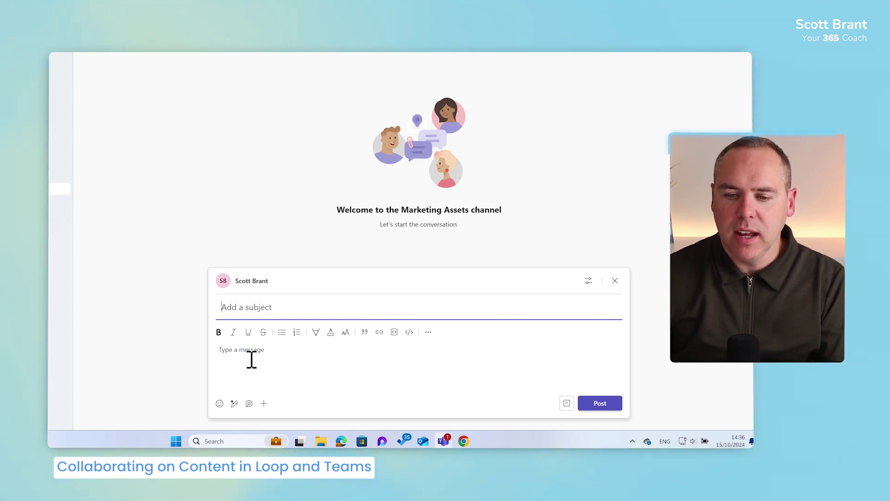
left_click(249, 405)
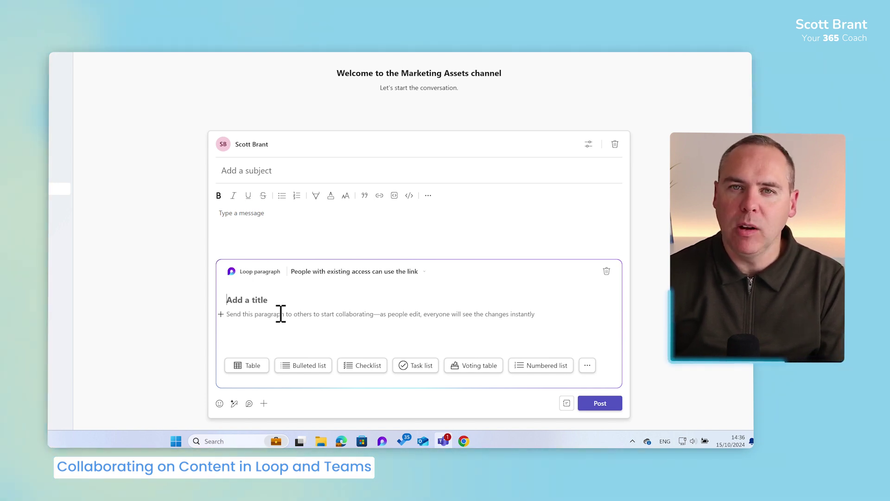
left_click(281, 314)
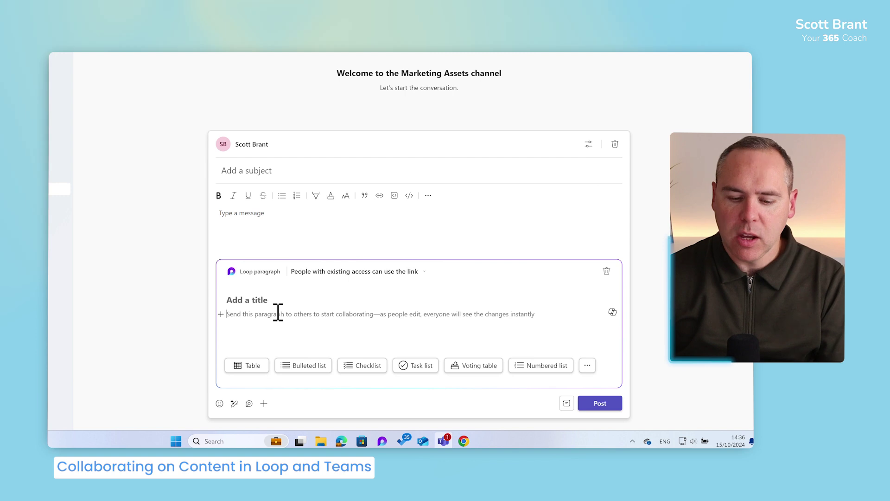
type("The Spring Collection 2025 is inspired by nature’s renewal, combining vibrant colors with eco-friendly materials. Our goal is to launch a sustainable yet fashionable collection that appeals to environmentally conscious consumers. Key Points: Target audience: 18-35, eco-conscious Channels: Social media, email newsletters, influencer marketing Core message: \"Renew your wardrobe, renew the planet.\"")
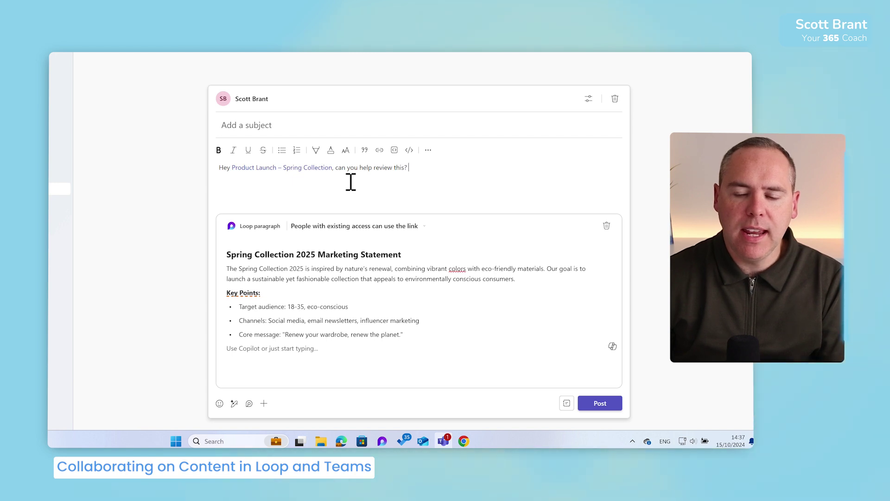
Limit the Loop paragraph's link to Only Product Launch – Spring Collection 2025 with Can edit permission, and publish the post
left_click(367, 236)
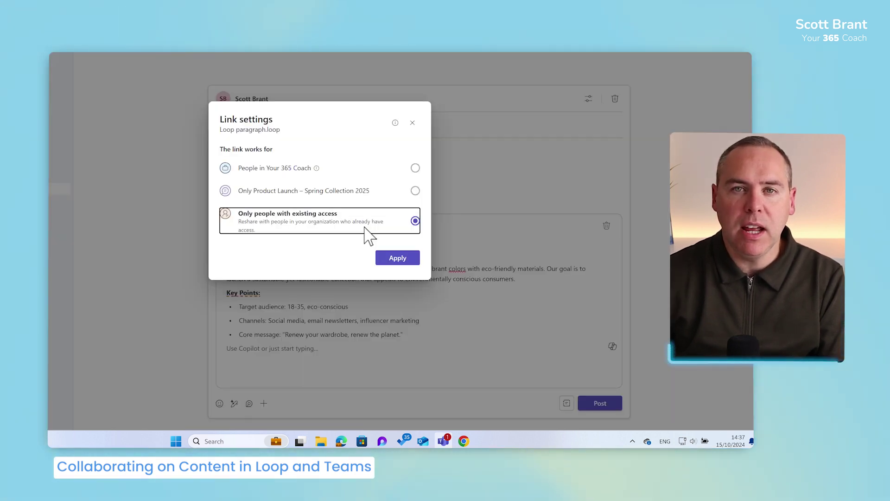
left_click(369, 195)
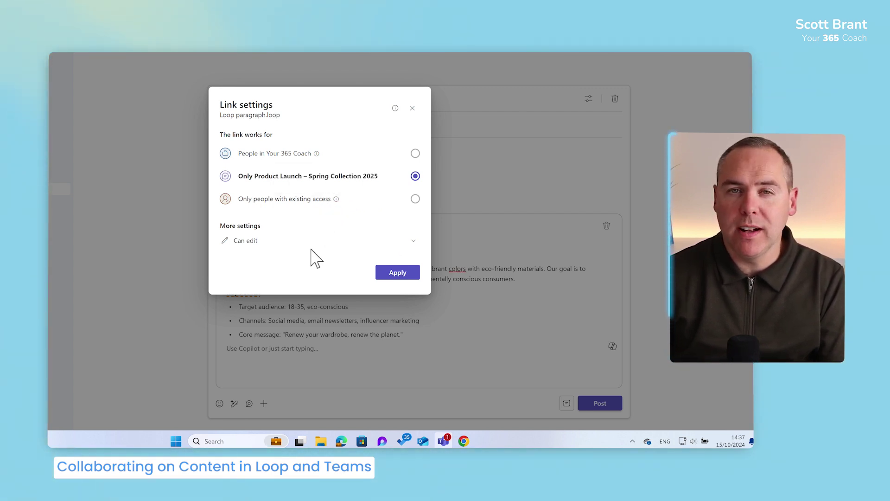
left_click(272, 246)
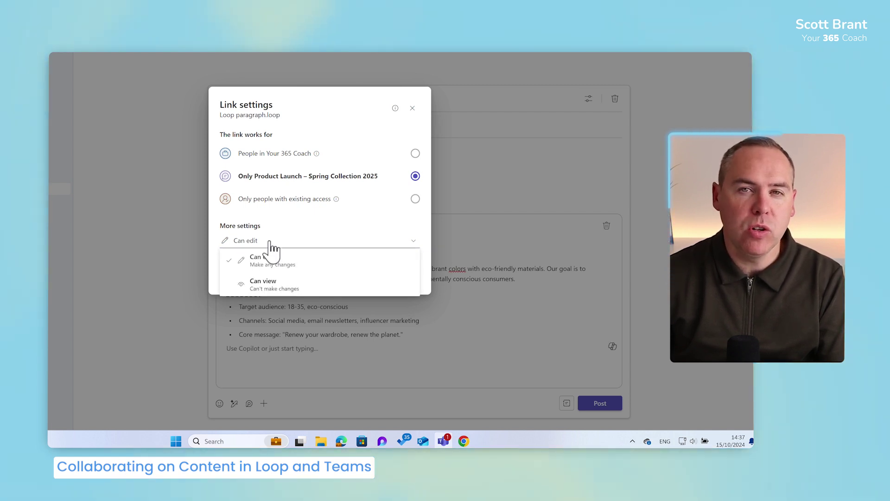
left_click(271, 243)
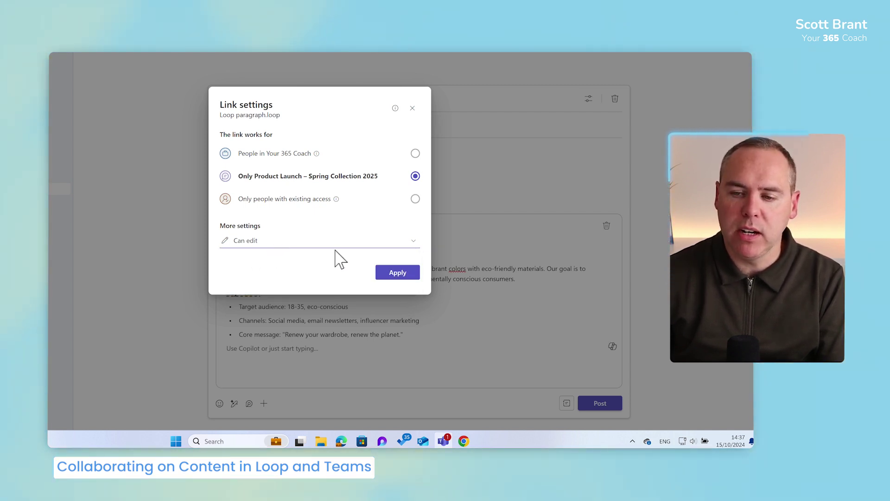
left_click(410, 278)
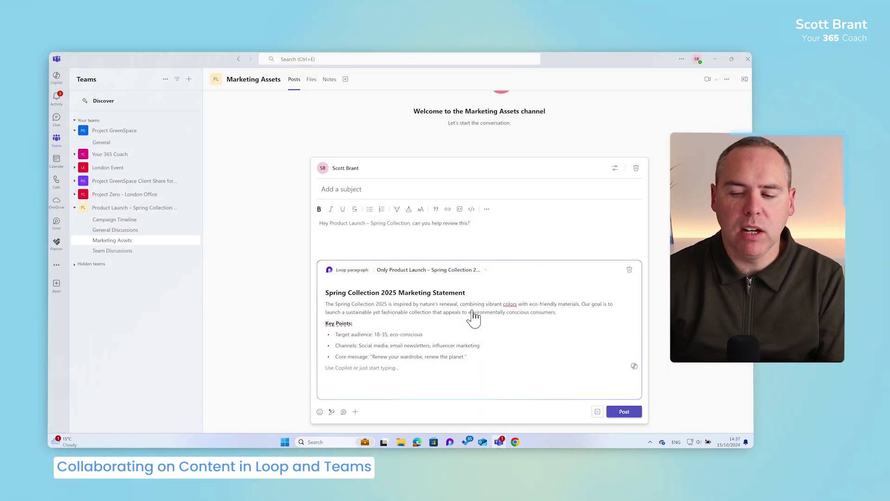
left_click(627, 414)
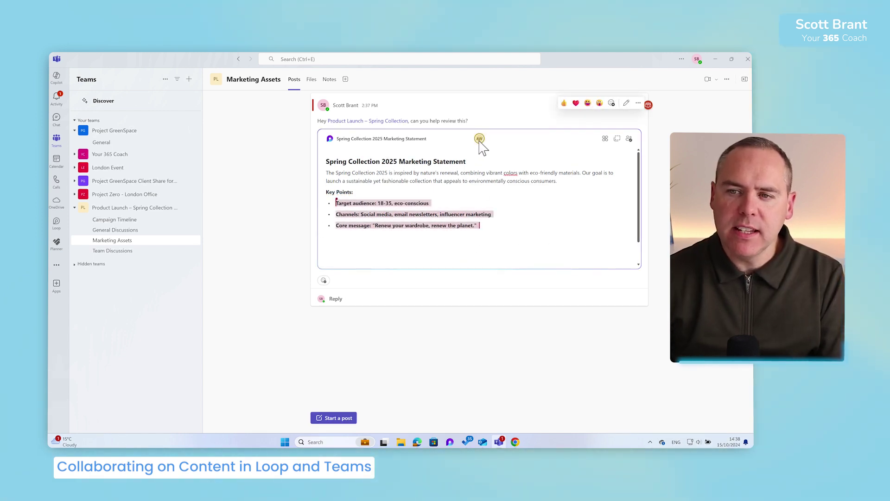
mouse_move(480, 141)
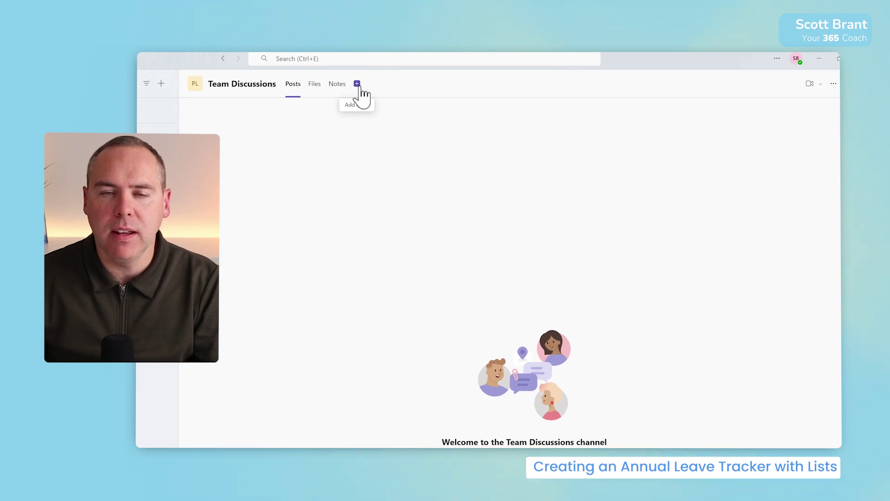
Find the Lists app and add it as a tab in the Team Discussions channel
left_click(433, 78)
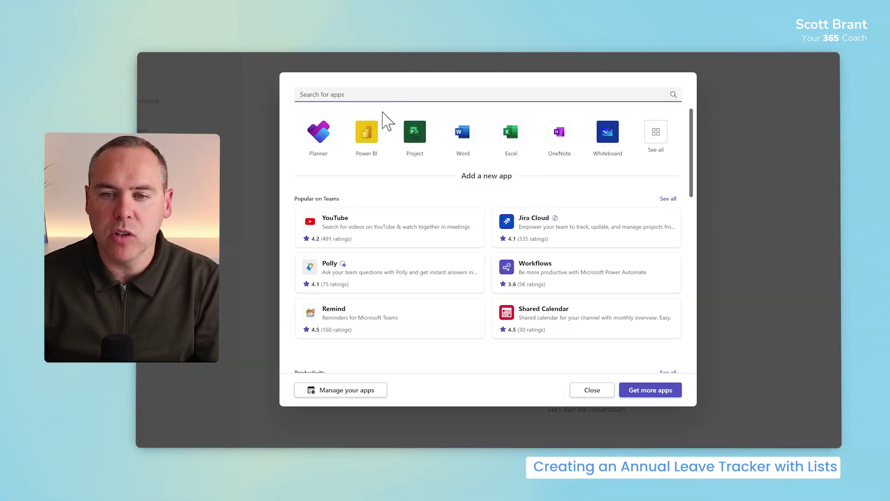
type("Lists")
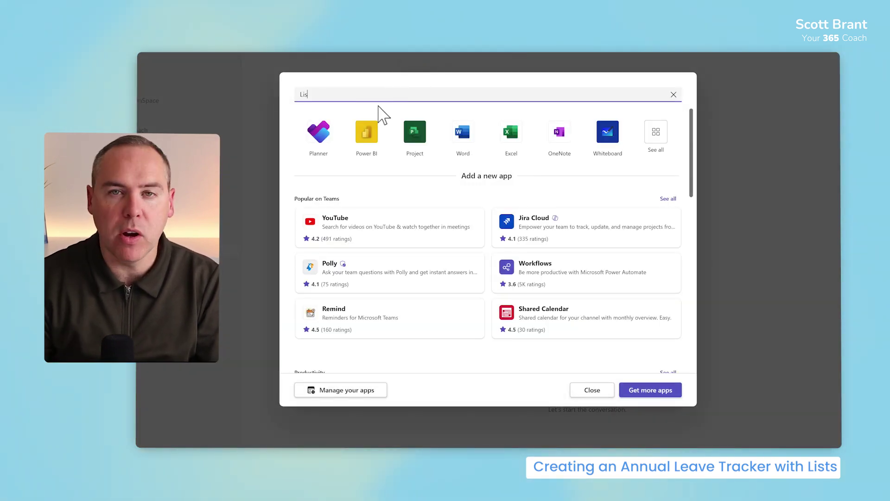
left_click(495, 132)
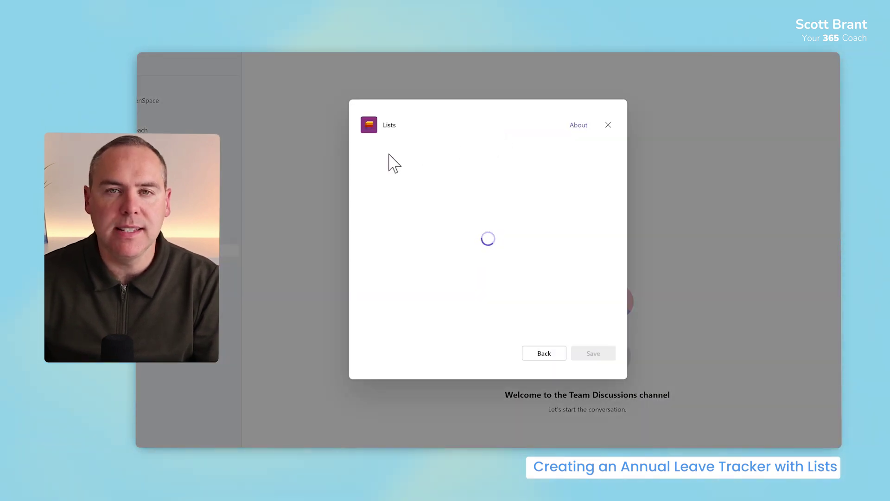
left_click(592, 354)
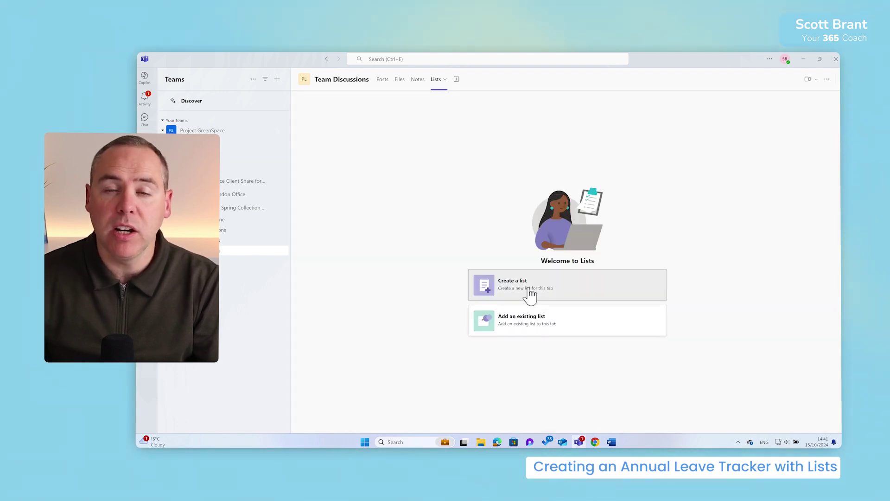
Create a blank list named "Annual Leave Tracker" with the clipboard icon in the Team Discussions channel
left_click(548, 293)
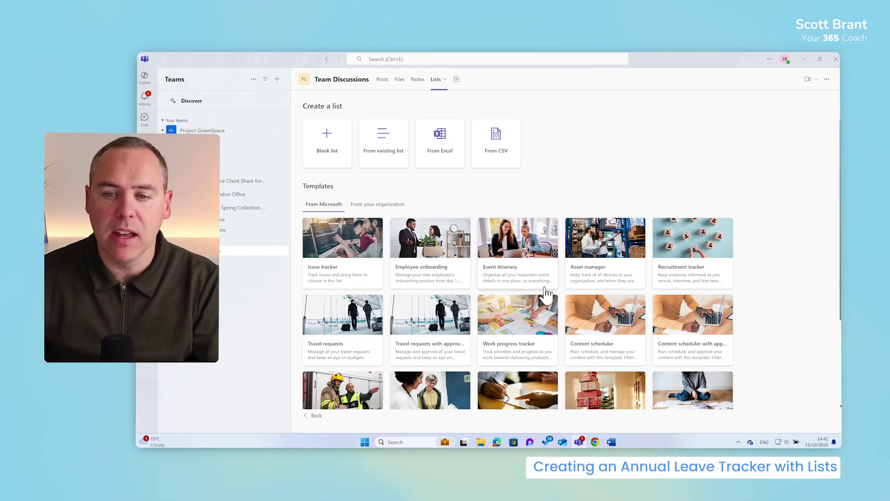
scroll(458, 291, "down", 3)
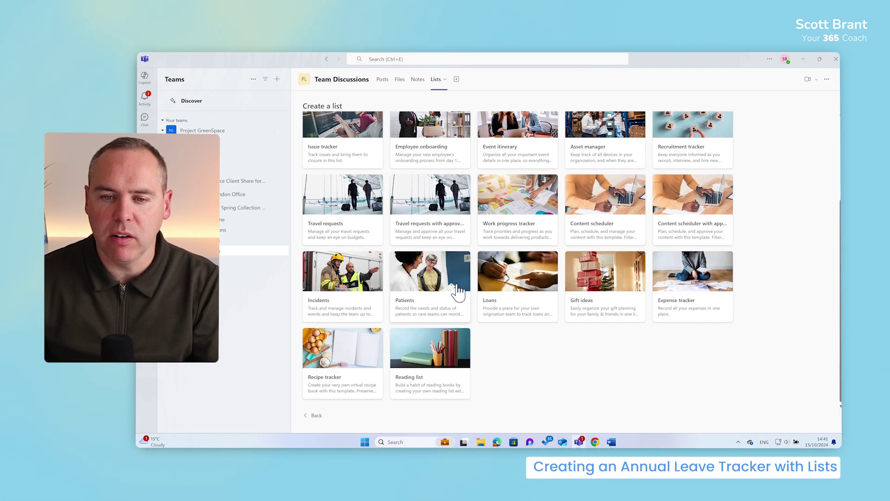
scroll(459, 292, "up", 1)
scroll(460, 291, "up", 2)
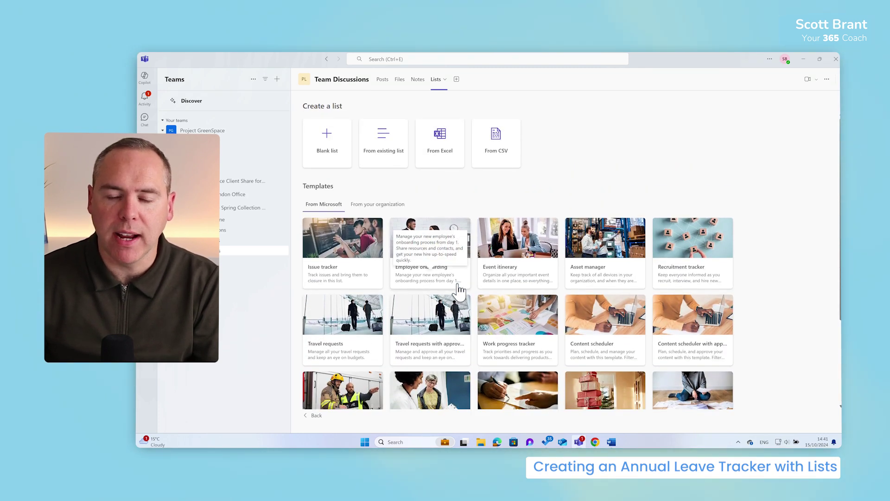
left_click(327, 141)
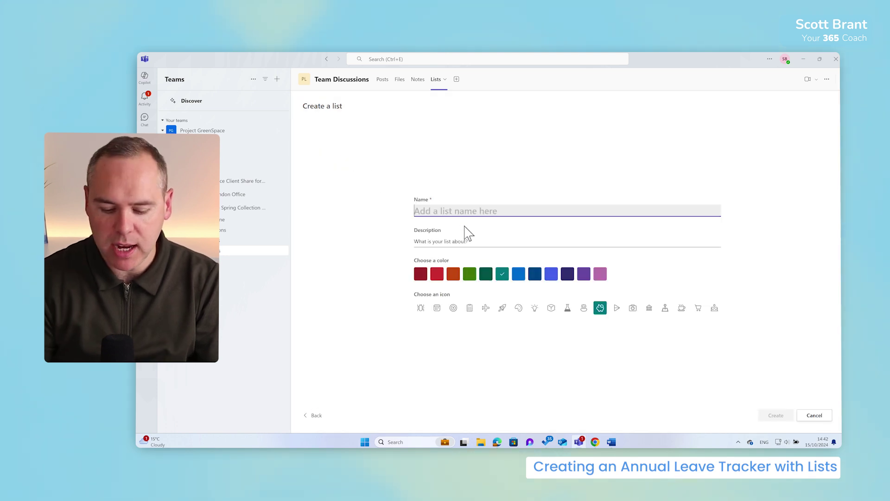
type("Annual Leave Tracker")
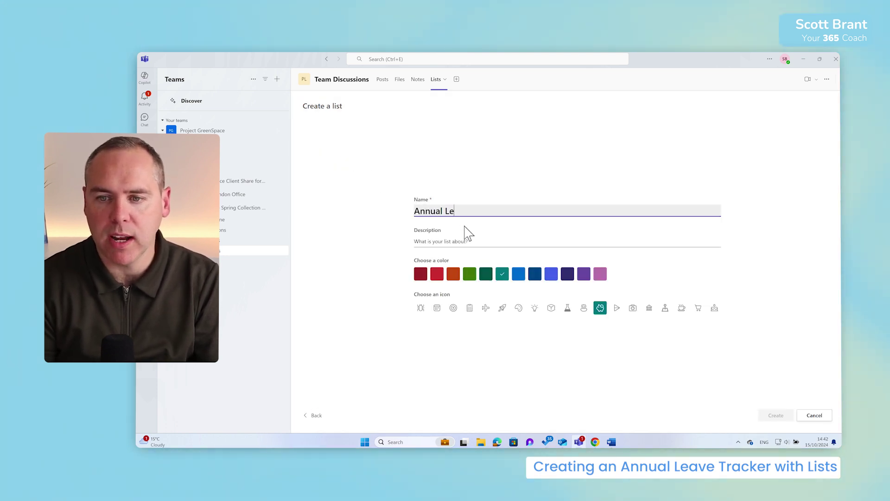
left_click(470, 309)
left_click(775, 416)
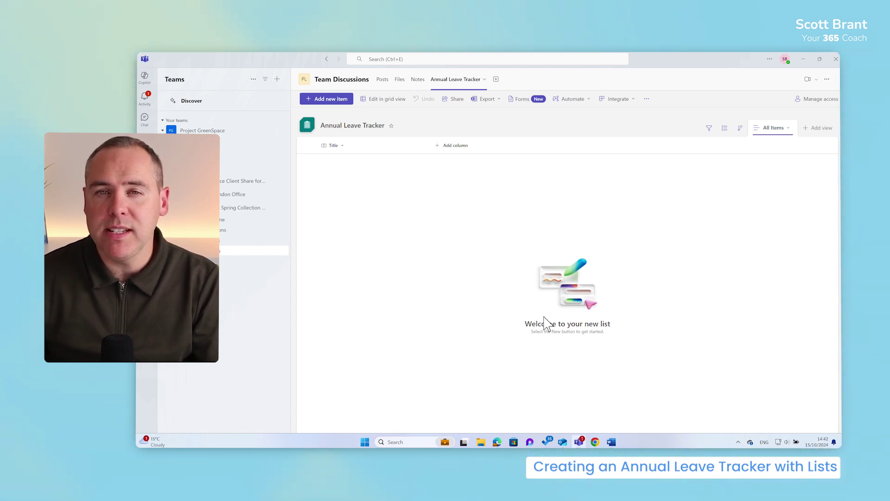
Add a Person column named "Staff Name" to the Annual Leave Tracker list
left_click(454, 148)
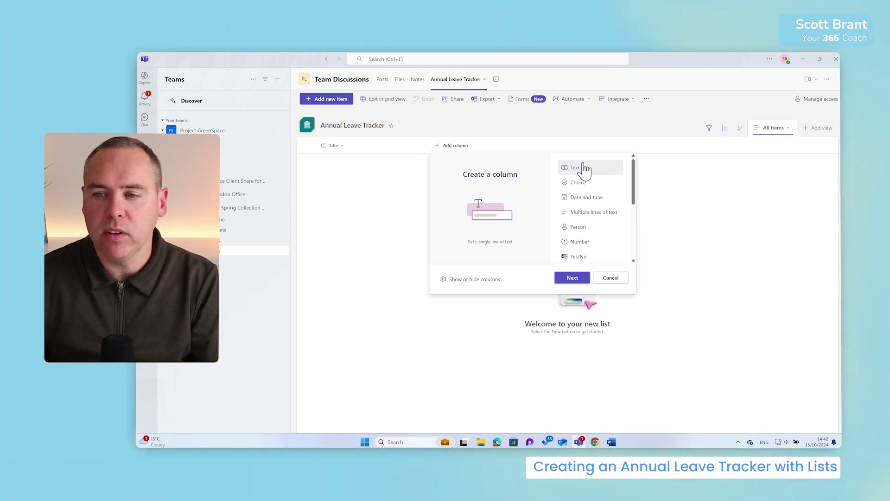
left_click(584, 228)
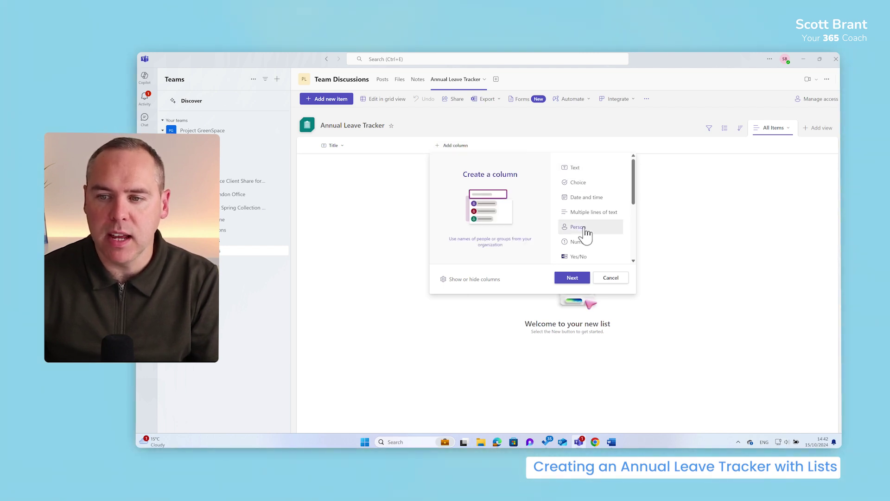
left_click(572, 277)
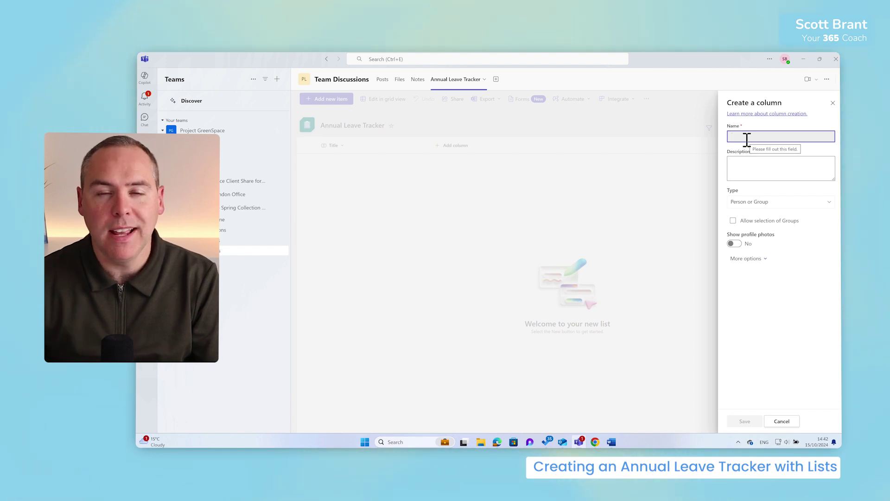
type("Staff Name")
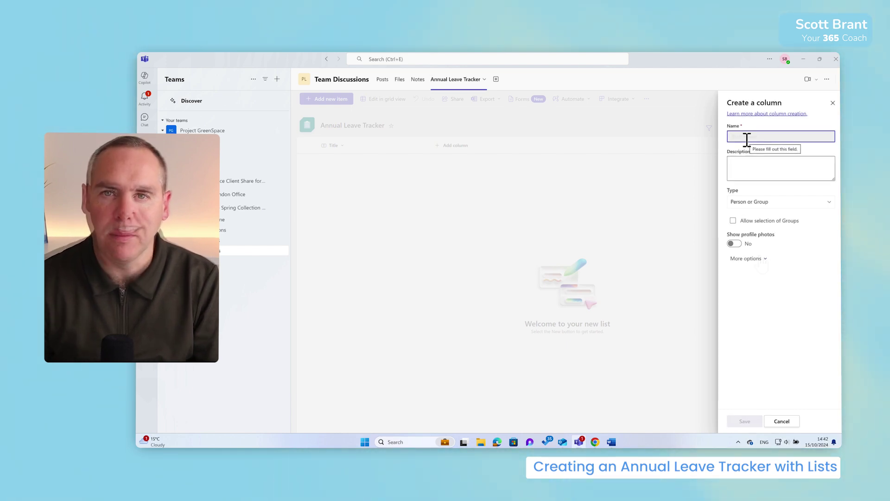
left_click(747, 421)
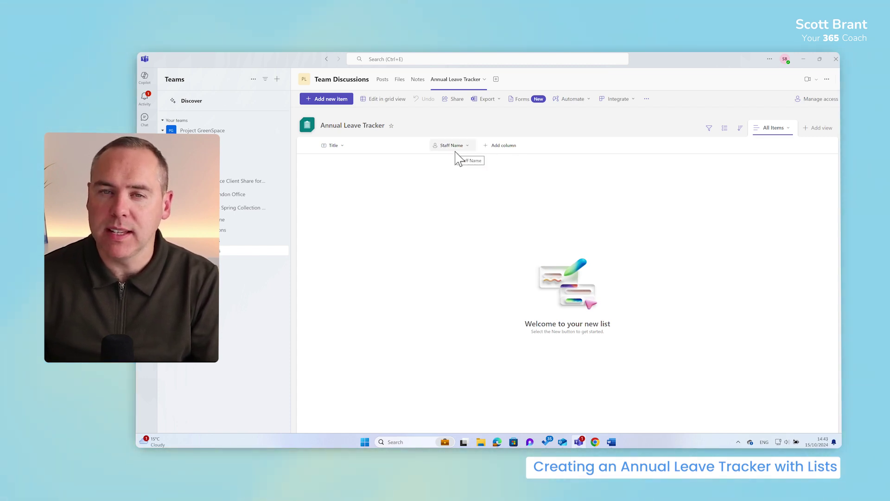
Add a Date and time column named "Annual Leave Date" with Friendly format turned on, and start adding a new list item
left_click(515, 149)
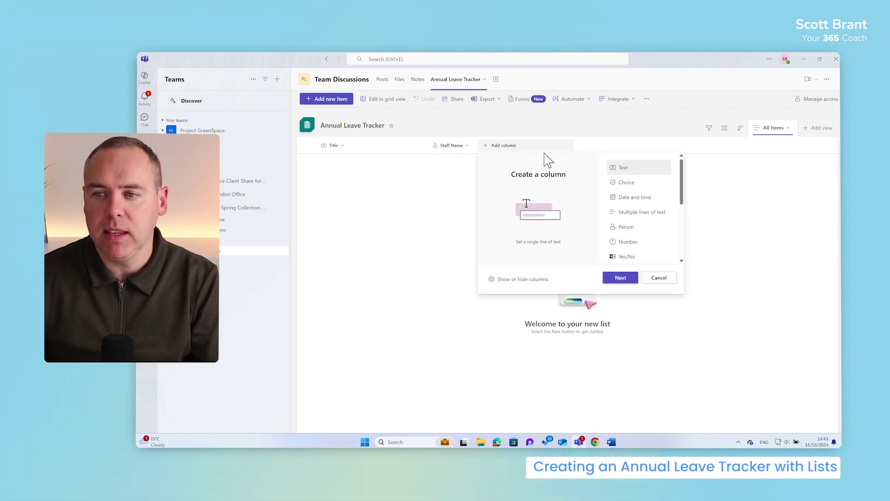
left_click(640, 199)
left_click(621, 277)
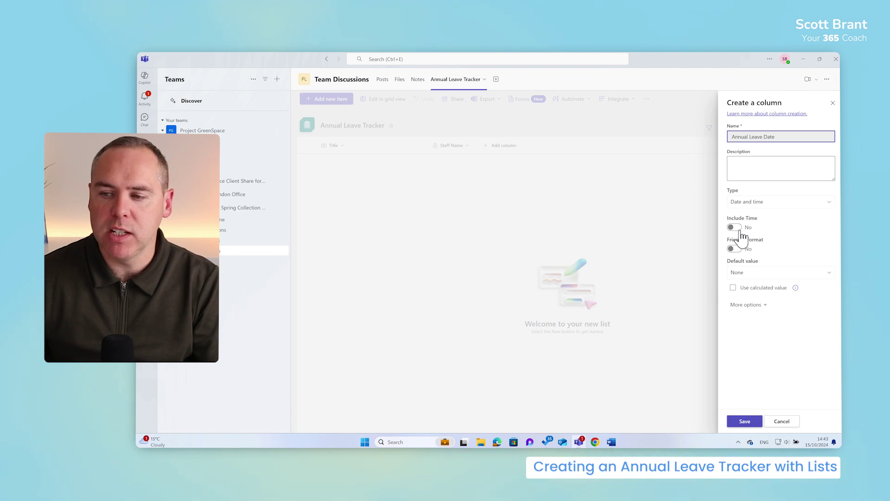
left_click(747, 305)
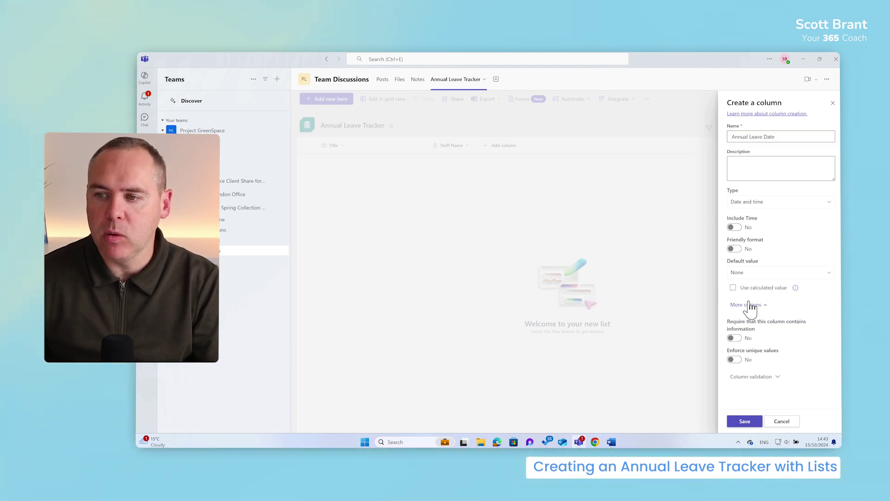
left_click(735, 249)
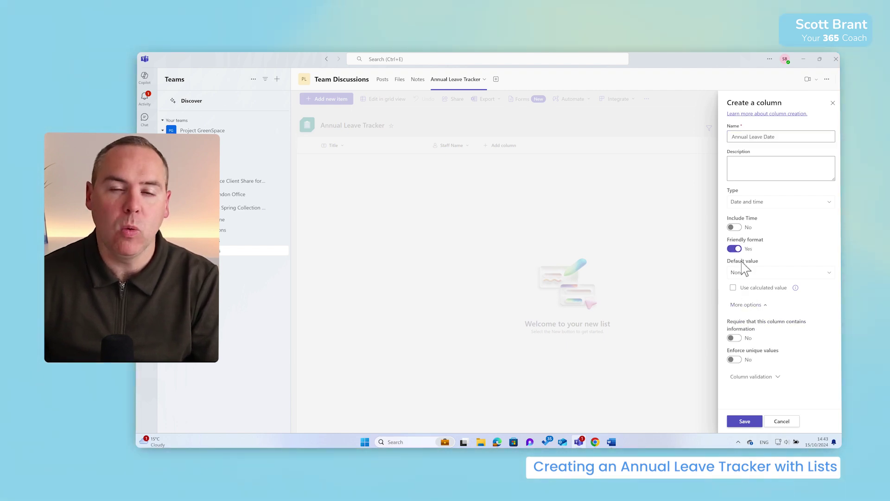
left_click(745, 421)
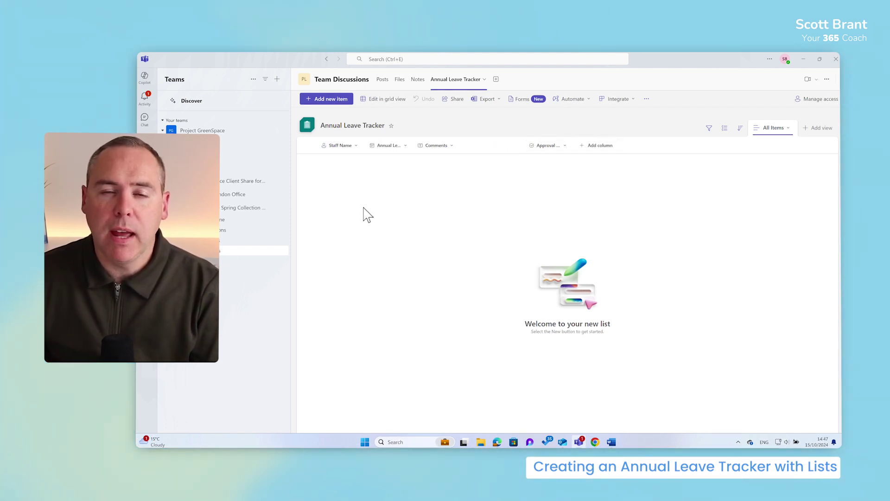
left_click(333, 100)
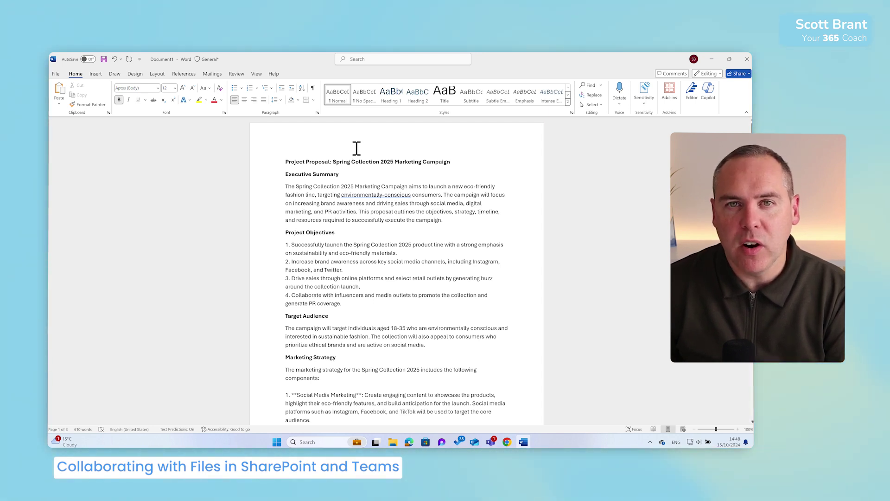
In Word, save the proposal document as "Project Proposal" in the Team Discussions folder of the Product Launch – Spring Collection 2025 site
left_click(55, 74)
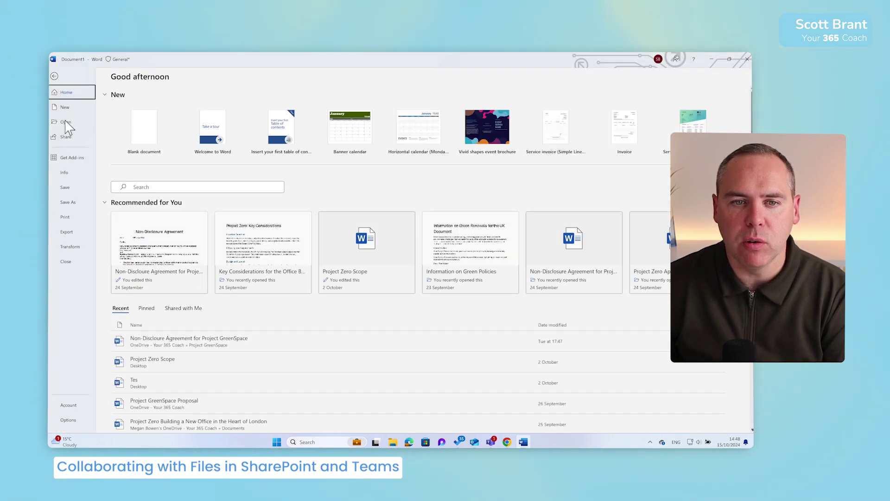
left_click(75, 204)
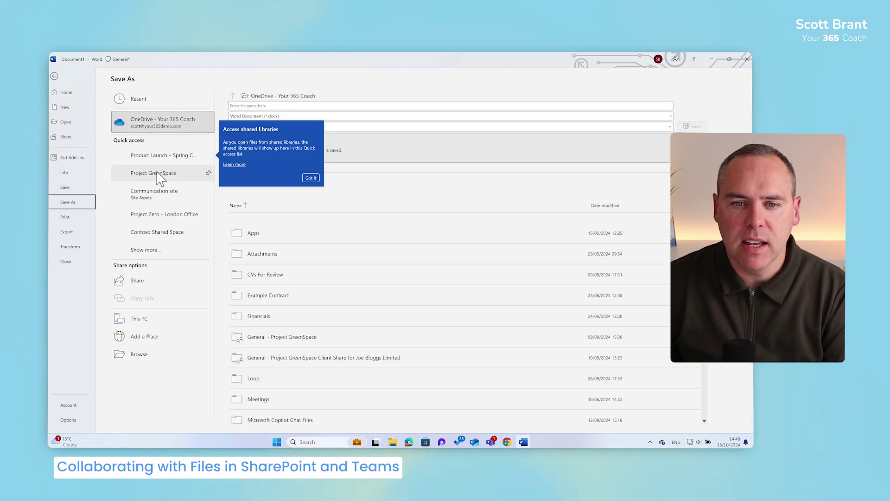
left_click(164, 158)
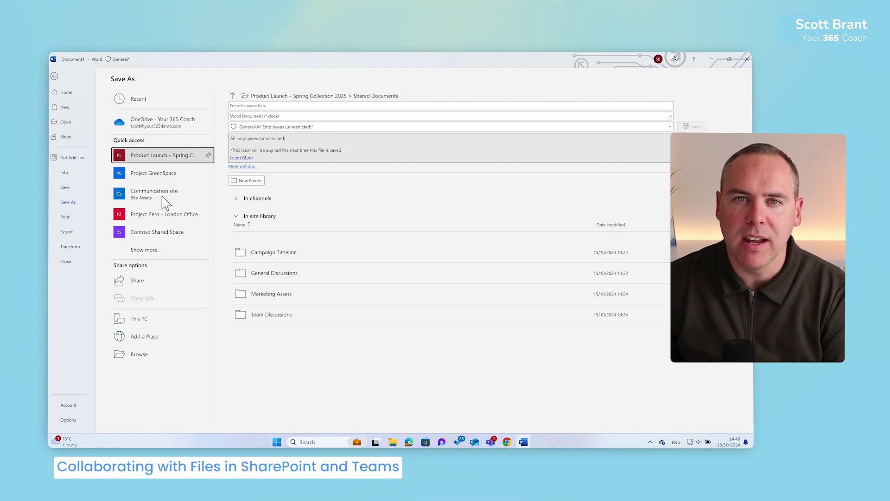
left_click(163, 254)
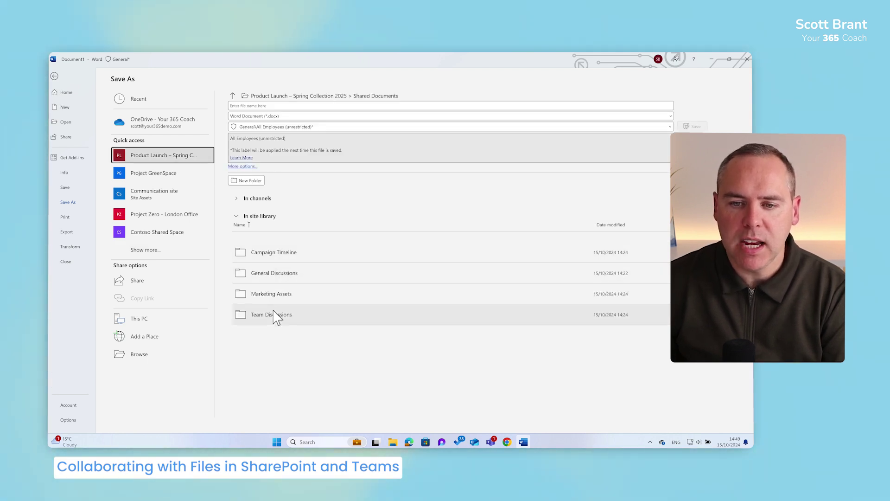
left_click(273, 314)
left_click(362, 107)
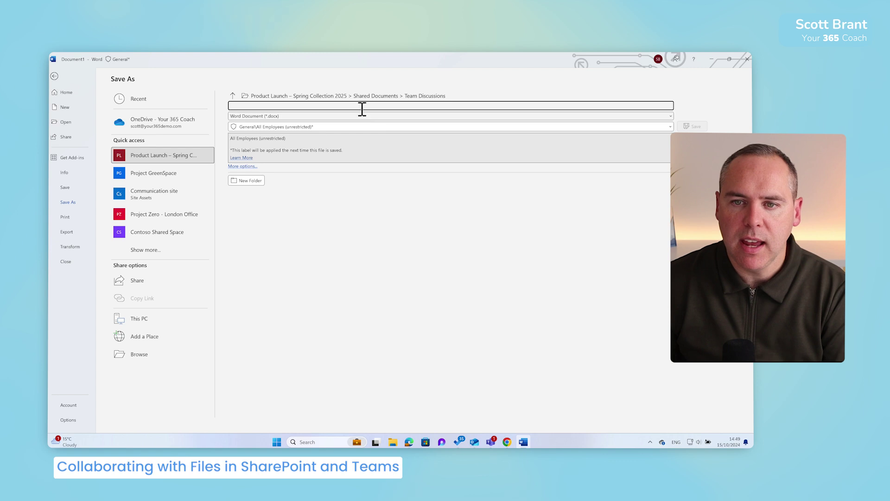
type("Project Proposal")
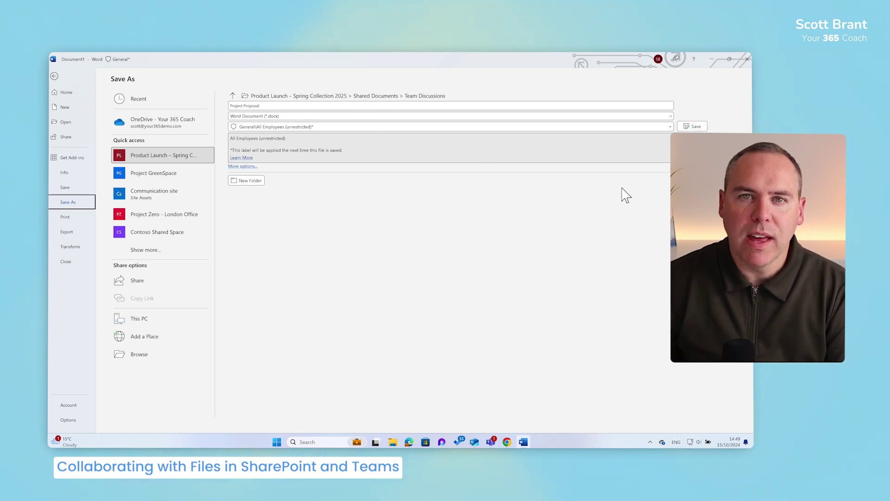
left_click(692, 126)
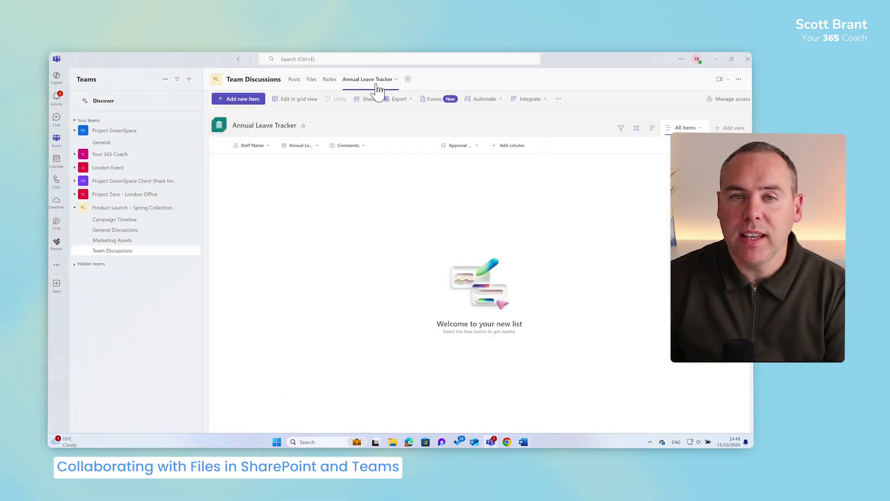
In Teams, open Project Proposal.docx from the Team Discussions channel's files
left_click(312, 82)
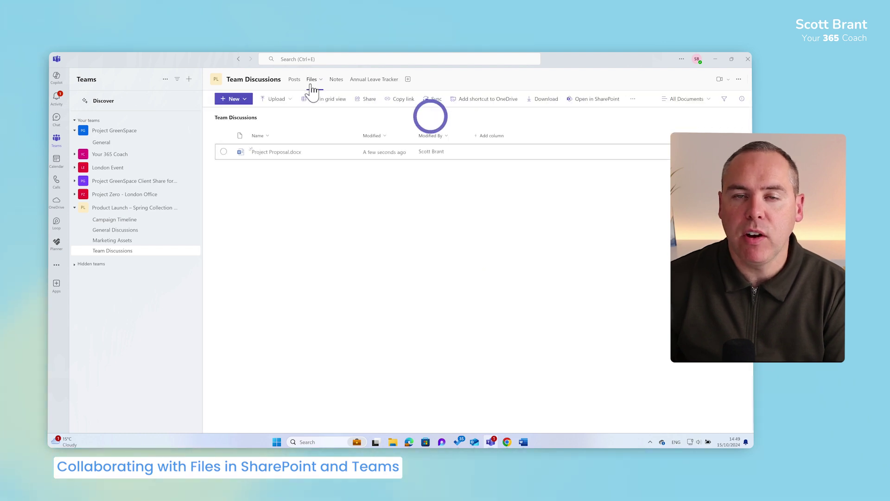
left_click(261, 154)
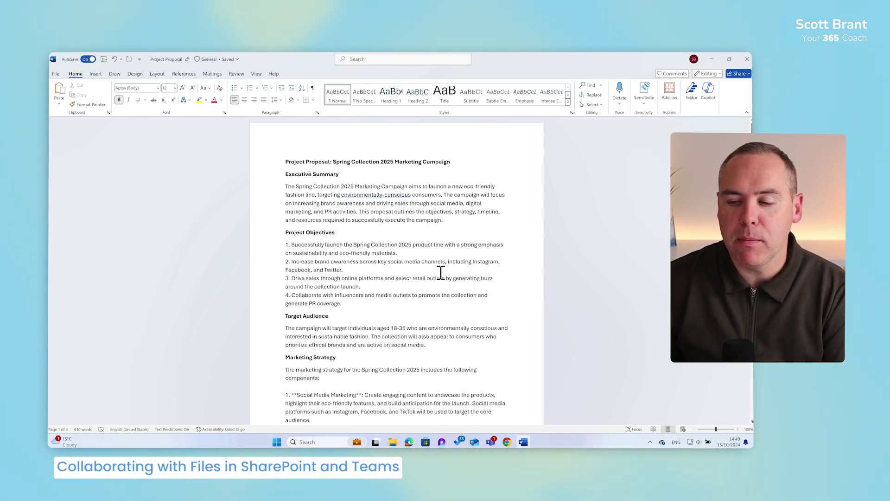
Back in Teams, draft a Team Discussions post titled "Review Proposal" reading "Hey Product Launch – Spring Collection 2025 can you please check out this proposal?"
left_click(491, 442)
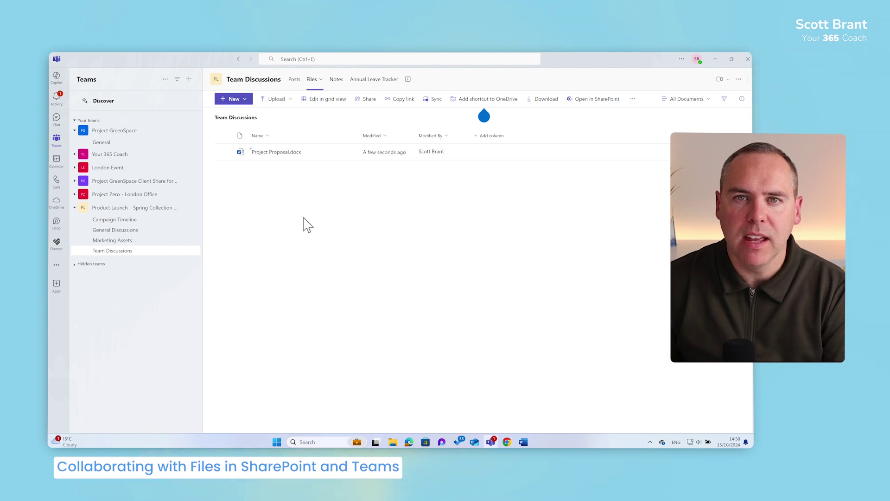
left_click(295, 80)
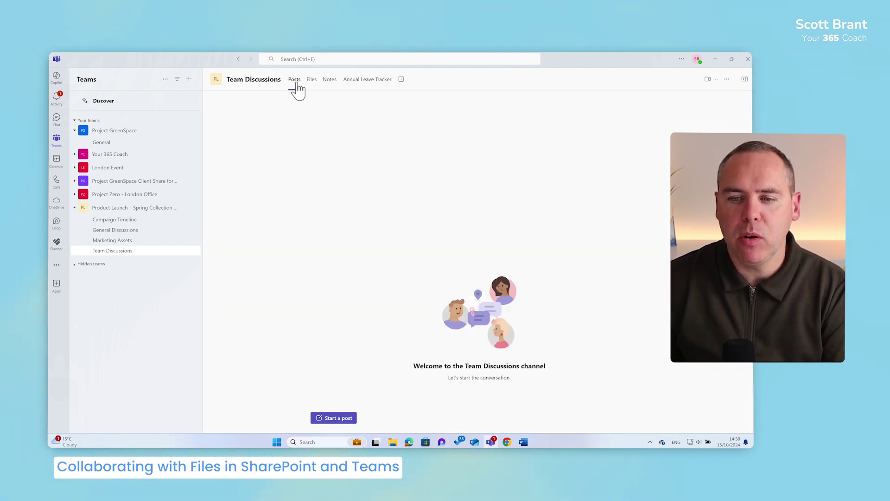
left_click(346, 418)
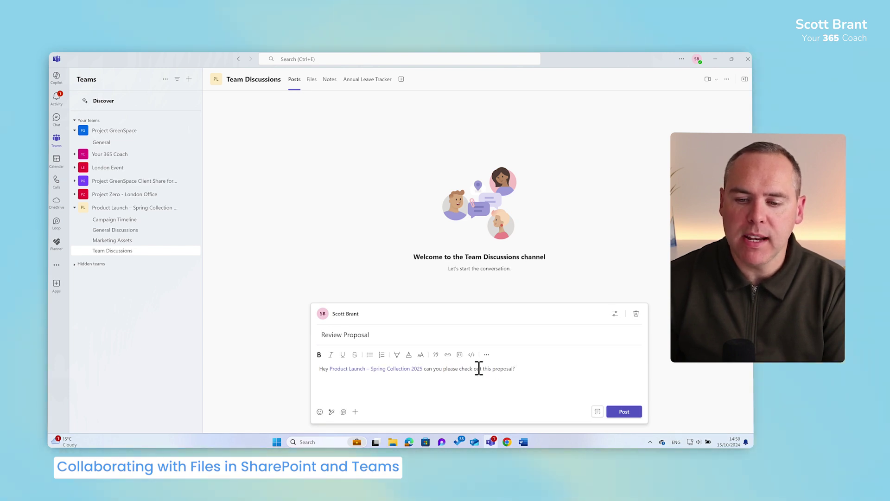
Attach Project Proposal.docx from the Team Discussions channel files to the Review Proposal post and publish it
left_click(355, 411)
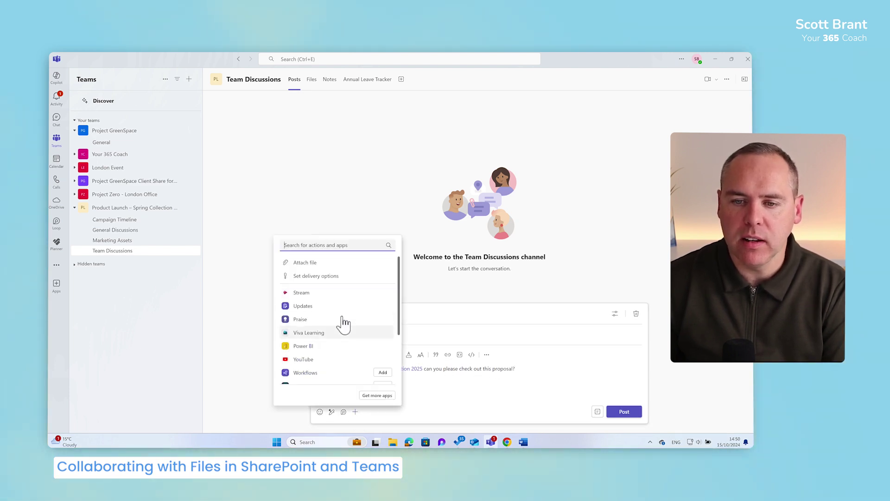
left_click(333, 261)
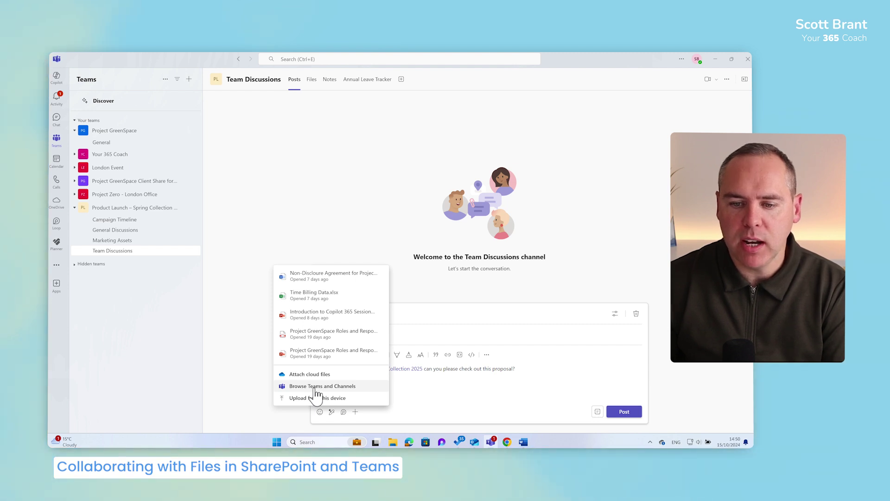
left_click(315, 388)
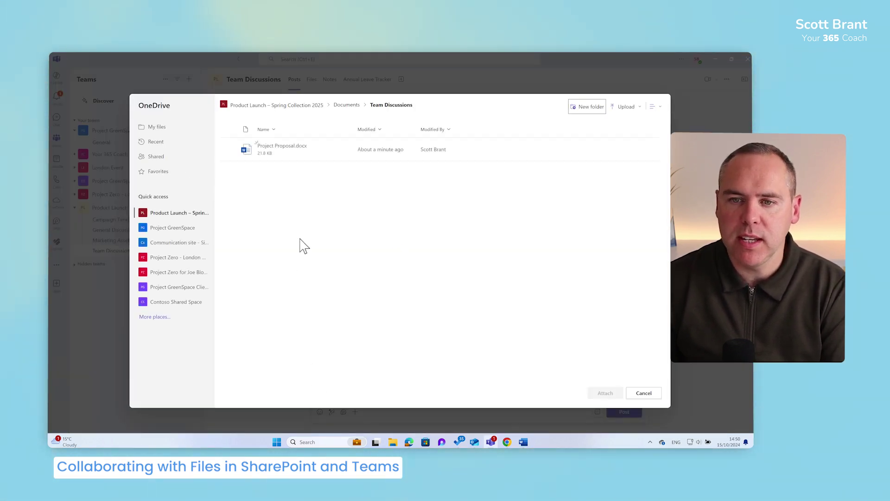
left_click(302, 155)
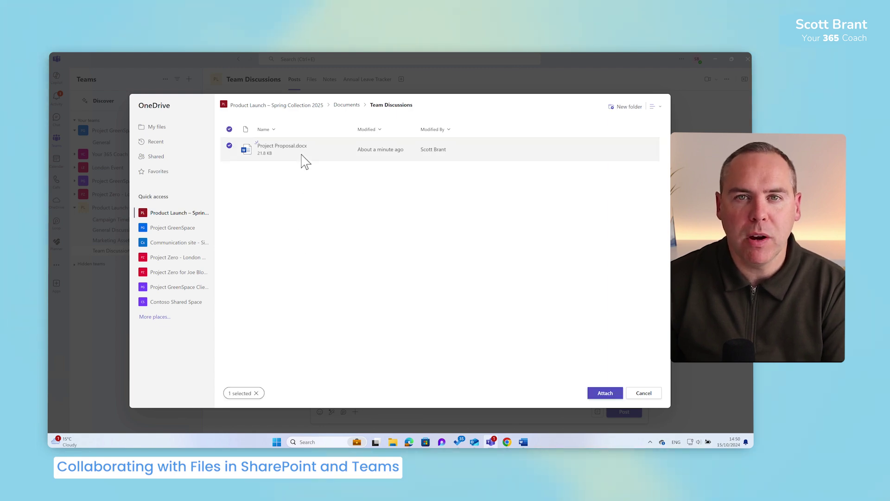
left_click(618, 397)
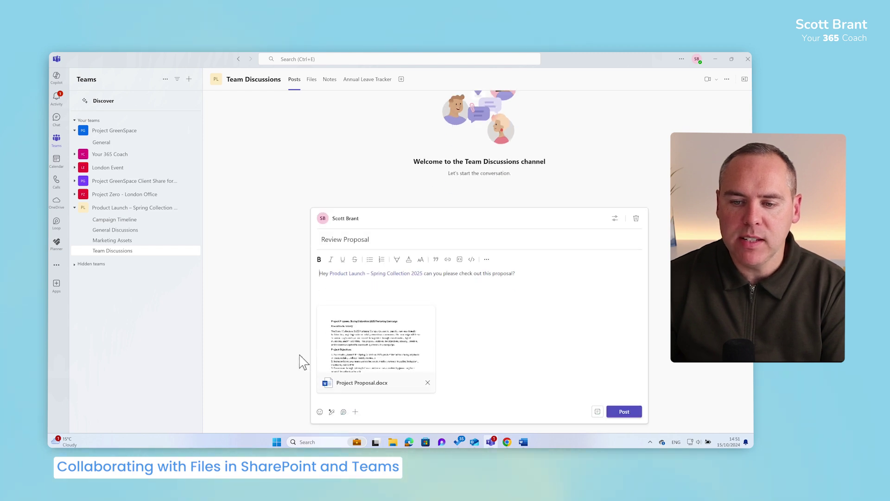
left_click(626, 412)
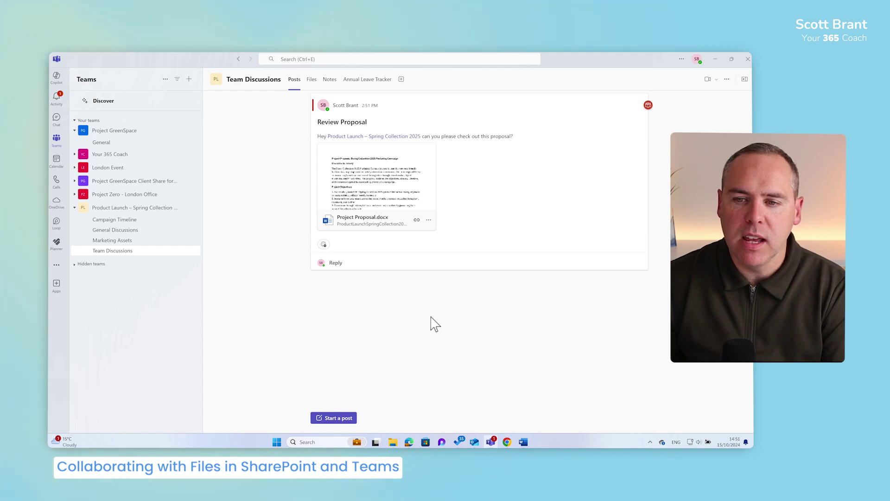
Open the Project Proposal.docx attachment from the published Review Proposal post
left_click(380, 227)
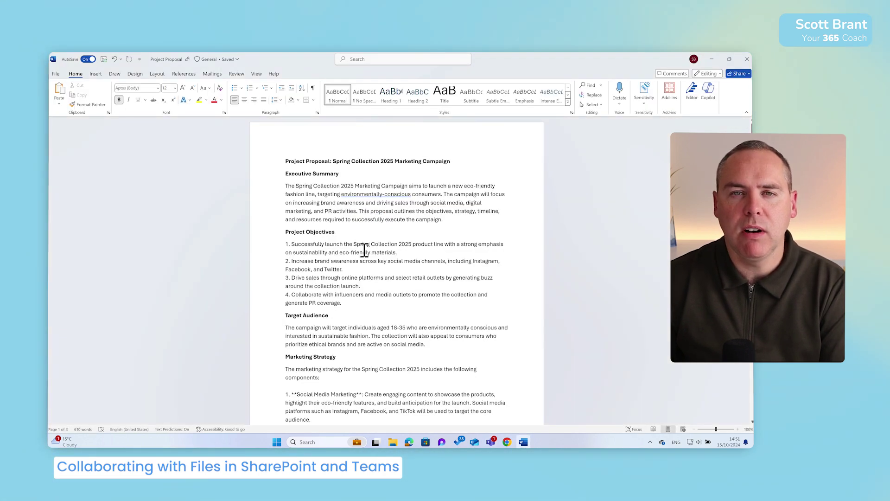